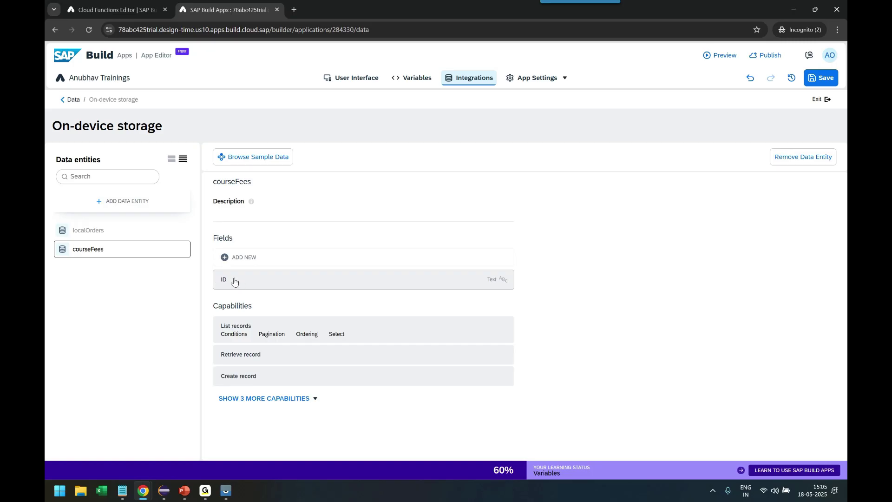
Add a text field courseId and a number field newFees to the courseFees data entity
click(253, 264)
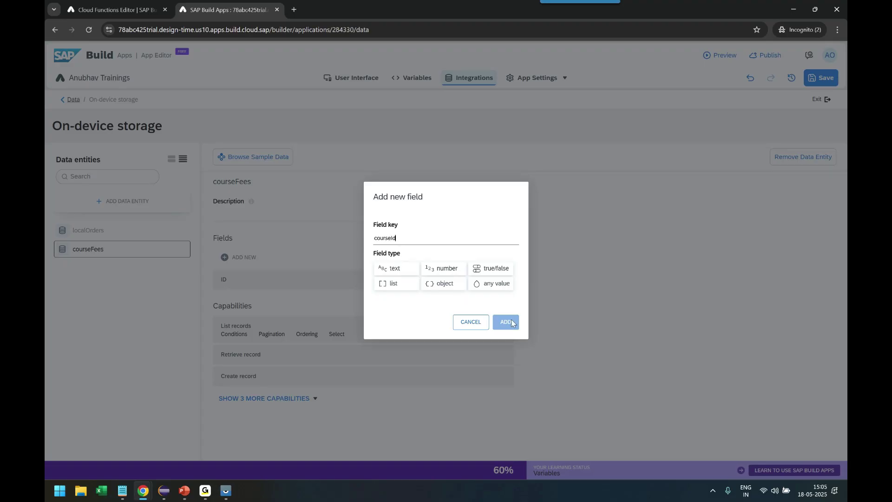
click(401, 271)
click(502, 321)
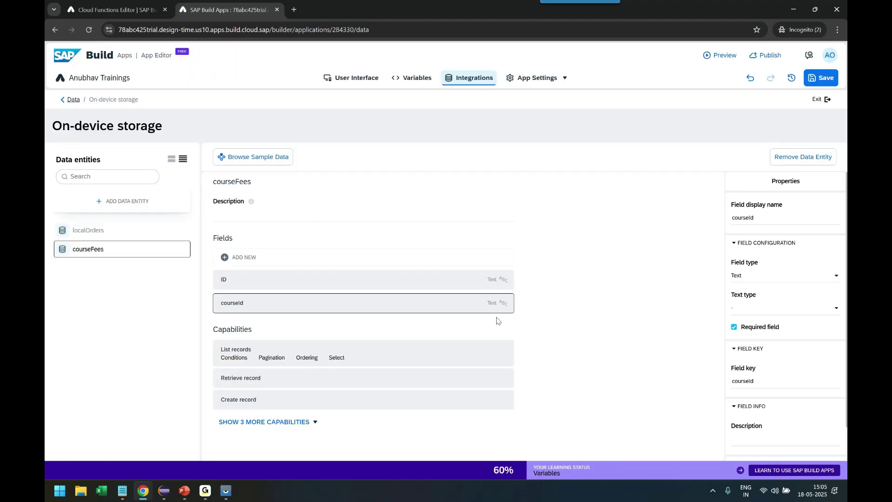
click(252, 259)
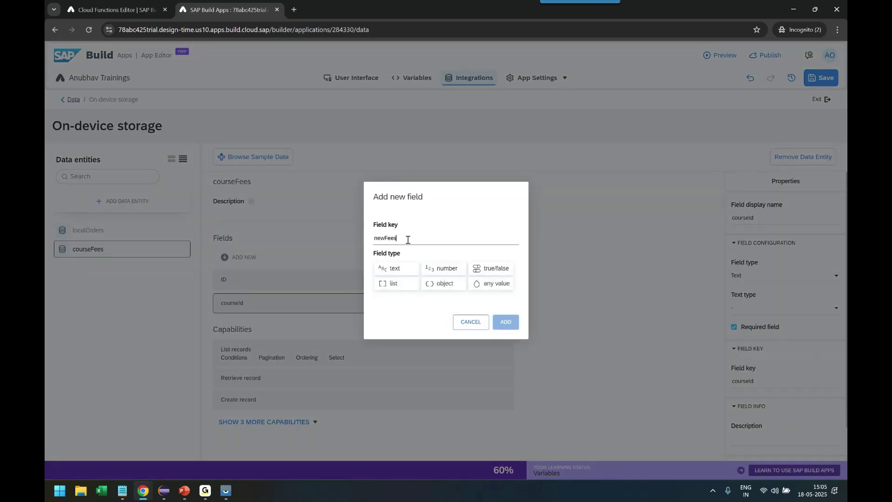
click(451, 273)
click(505, 322)
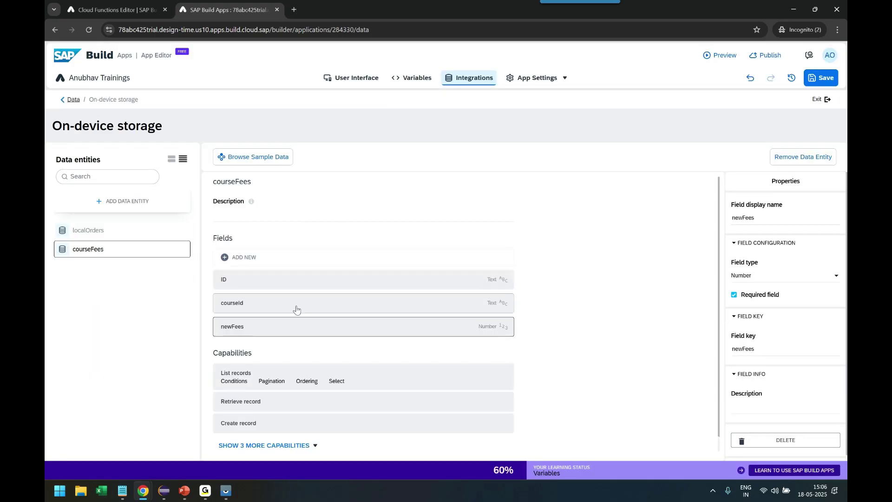
Add an any-value field named timestamp to the courseFees data entity and save the application
click(244, 258)
click(382, 238)
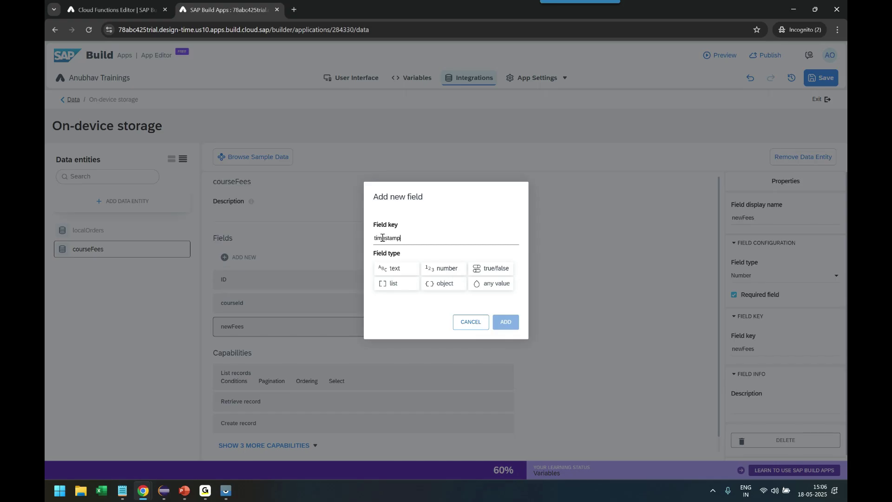
click(492, 289)
click(506, 324)
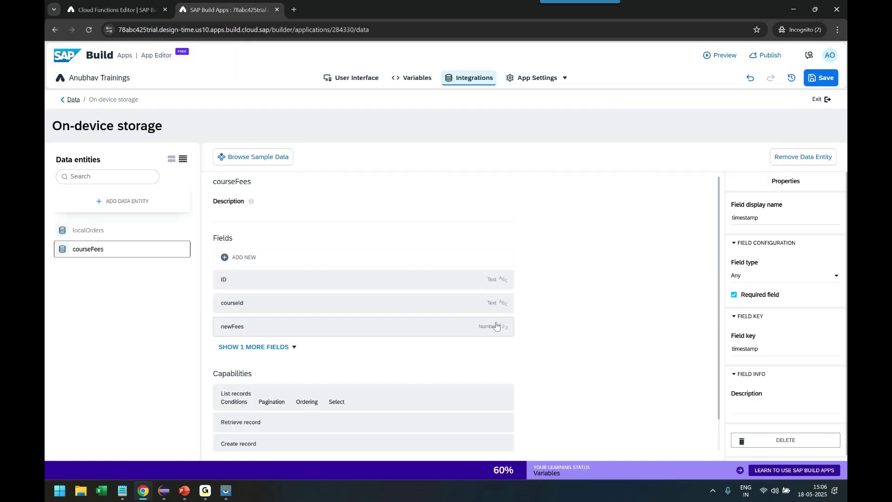
click(261, 347)
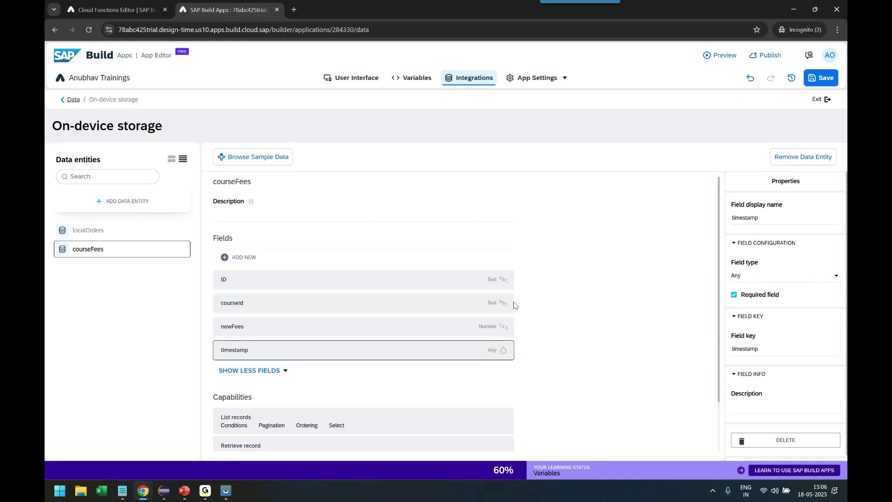
click(820, 77)
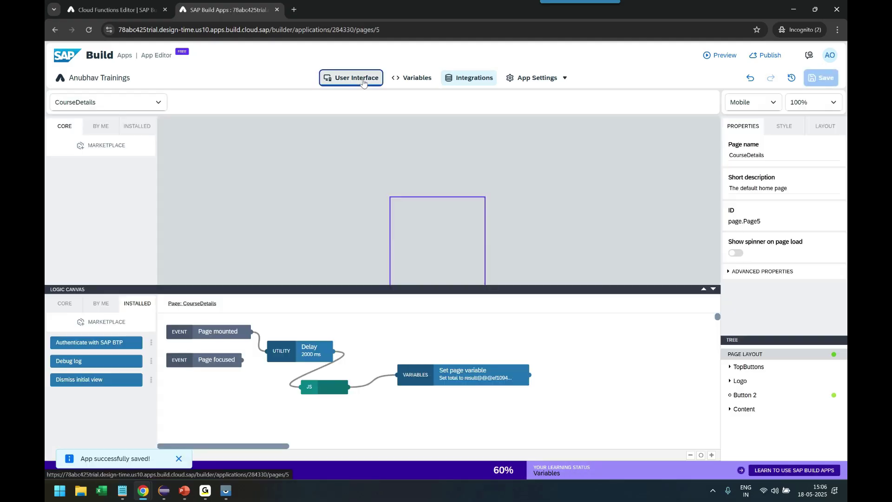
Reposition the Set page variable and JS nodes in the CourseDetails page's logic
click(364, 82)
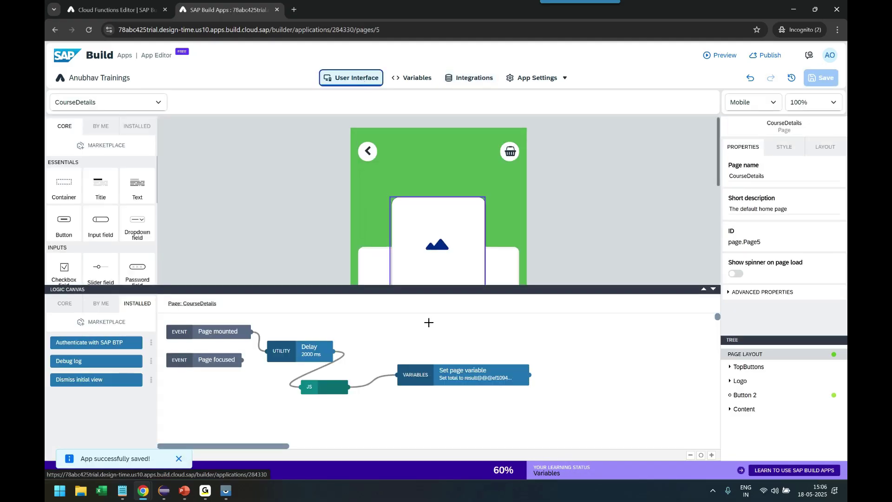
drag(444, 375, 463, 361)
drag(326, 387, 358, 385)
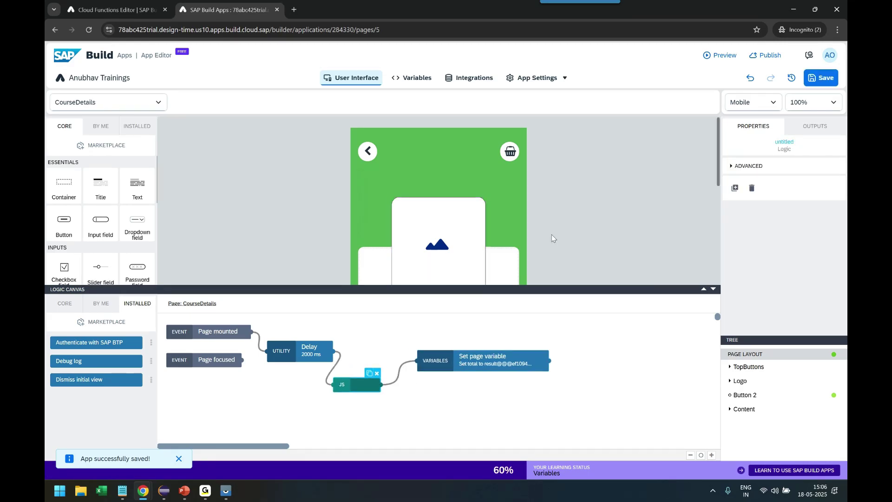
Delete the Run cloud function and Toast nodes from the Update button's logic
scroll(534, 244, down, 2)
click(474, 255)
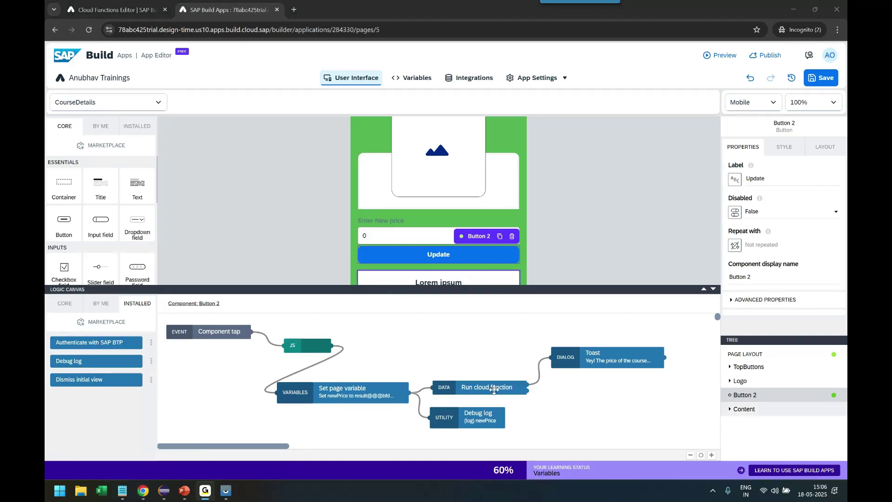
drag(494, 389, 505, 343)
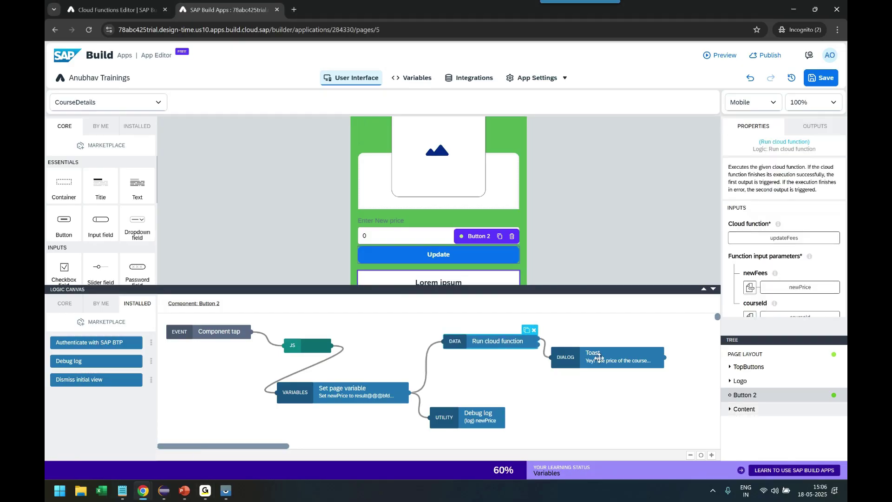
click(427, 356)
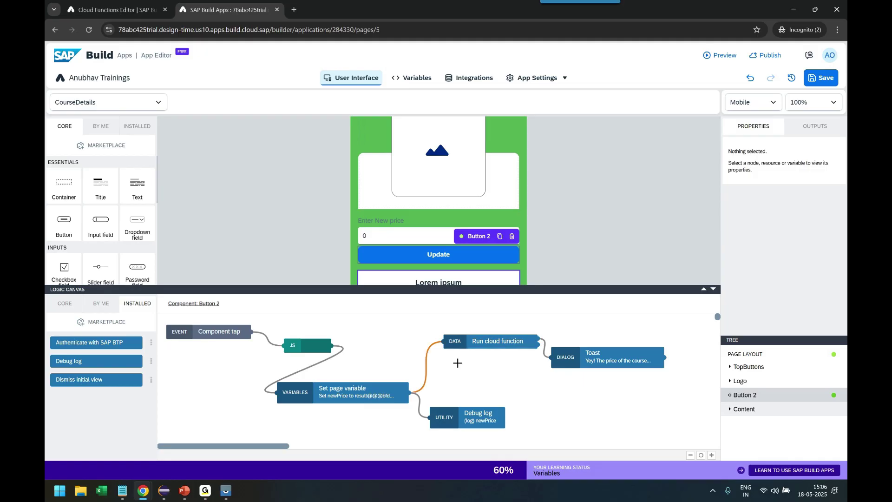
click(505, 349)
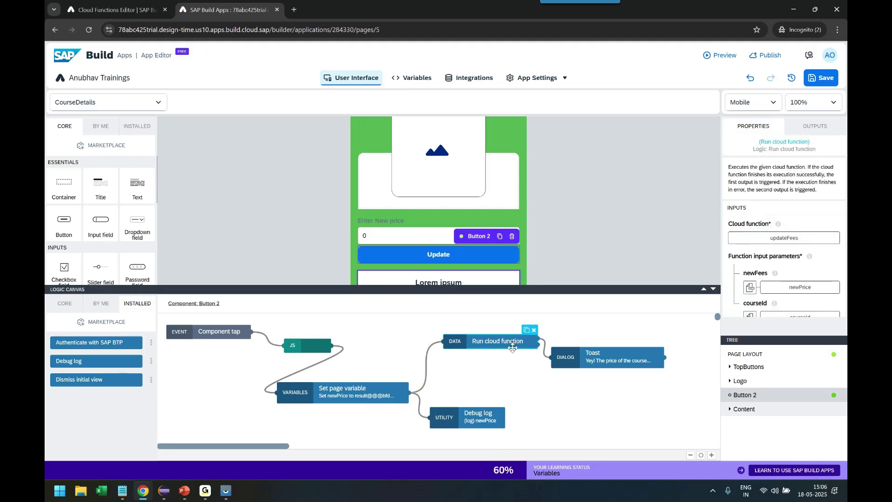
key(Delete)
click(595, 358)
key(Delete)
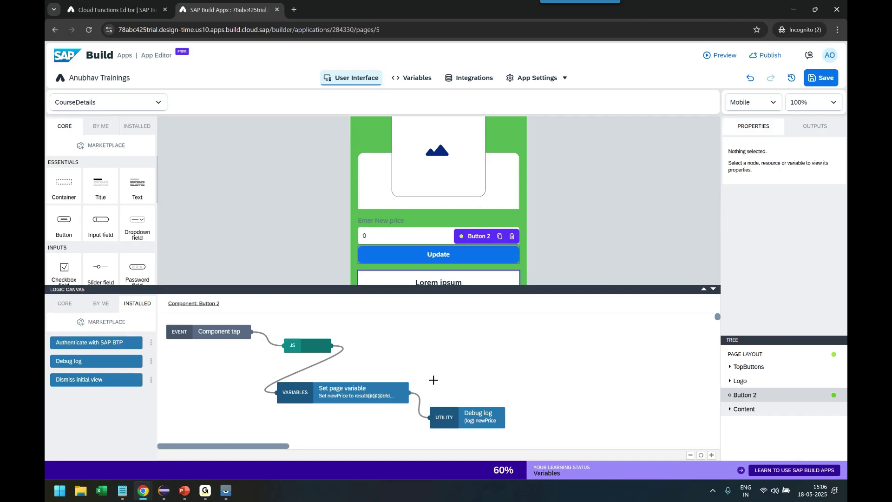
Add a courseFees data variable to the CourseDetails page and set its type to New data record
click(65, 305)
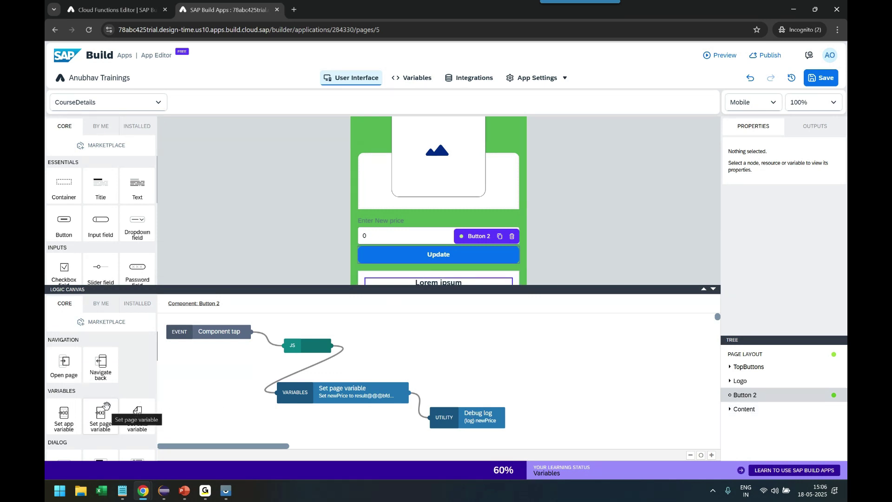
scroll(107, 407, down, 2)
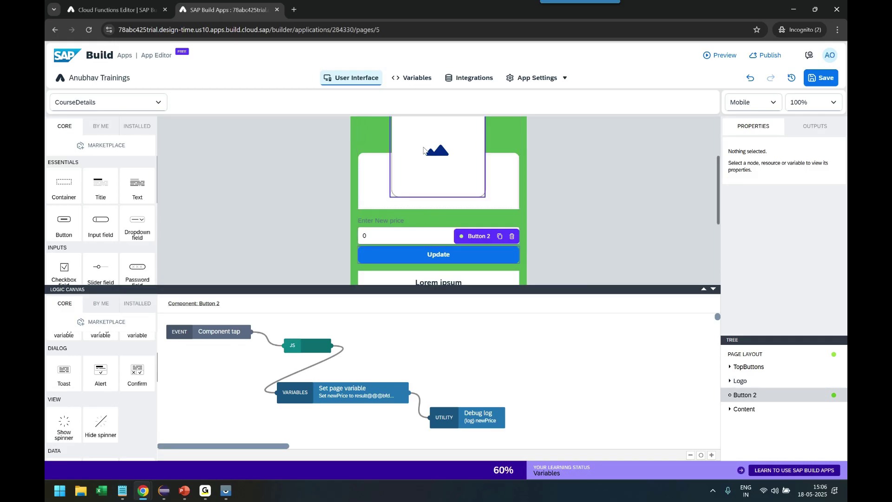
click(413, 79)
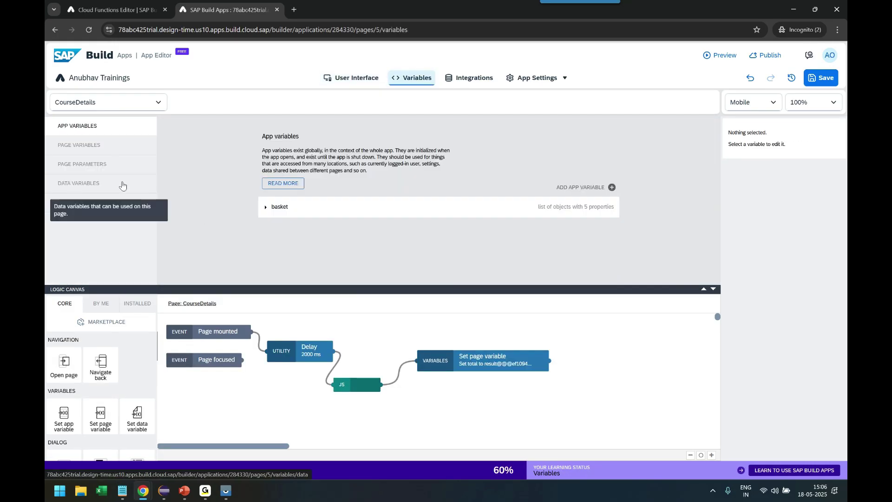
click(79, 184)
click(576, 180)
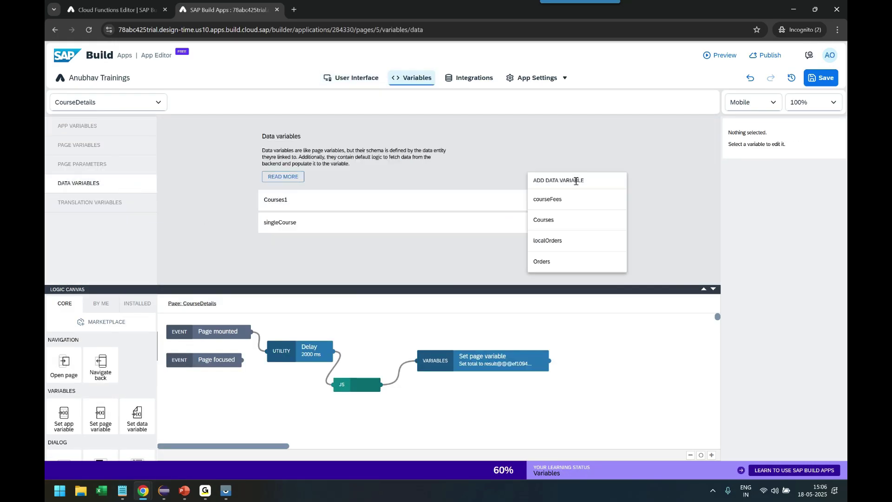
click(548, 200)
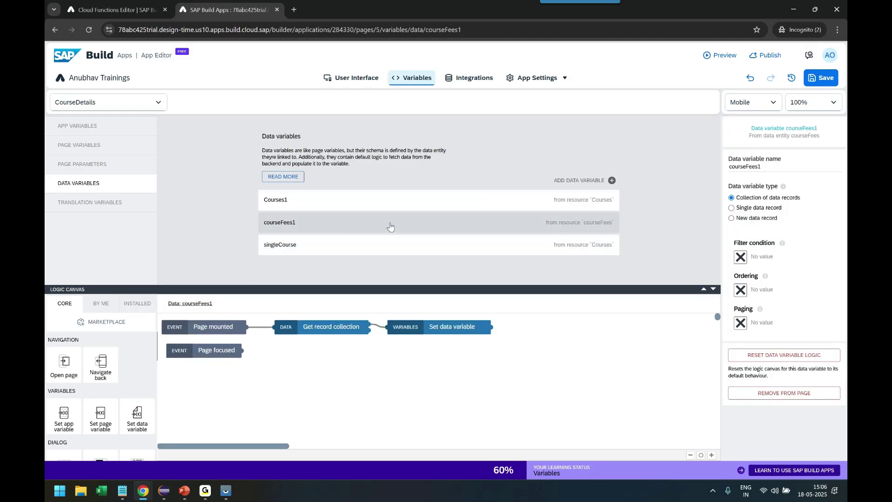
click(732, 218)
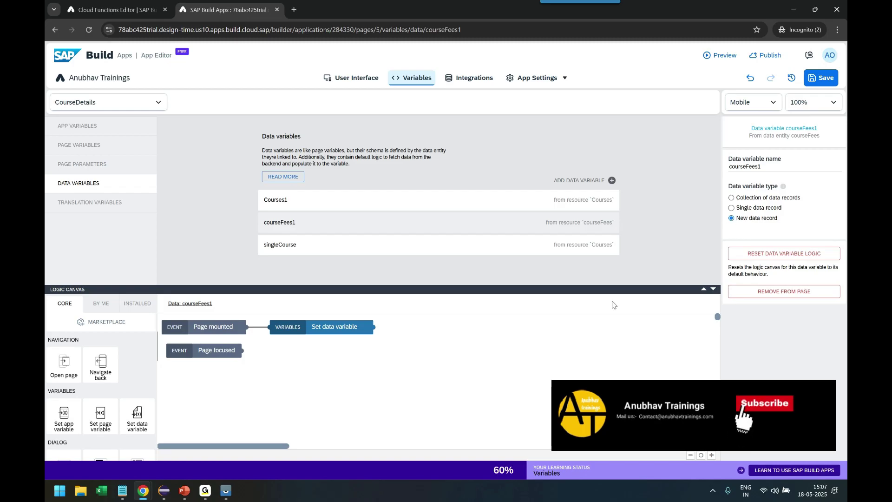
Add a Create record node to the Update button's logic and connect it after the Set page variable node
click(342, 84)
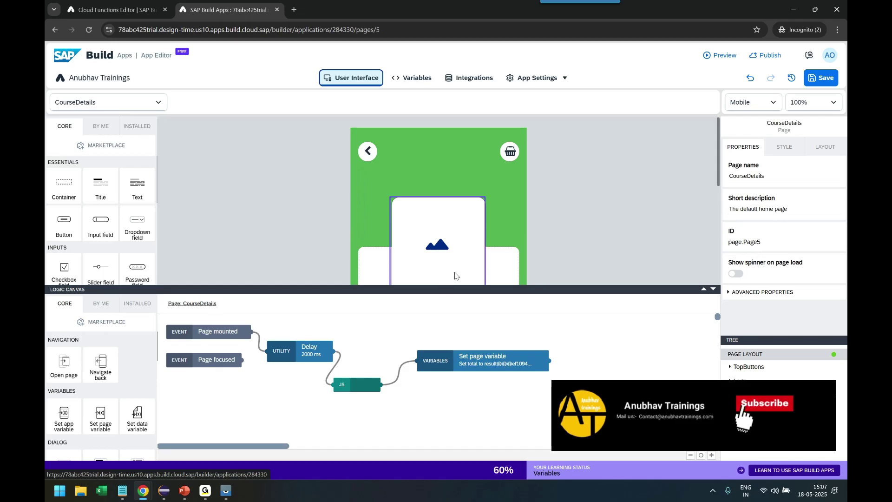
scroll(465, 232, down, 2)
click(471, 255)
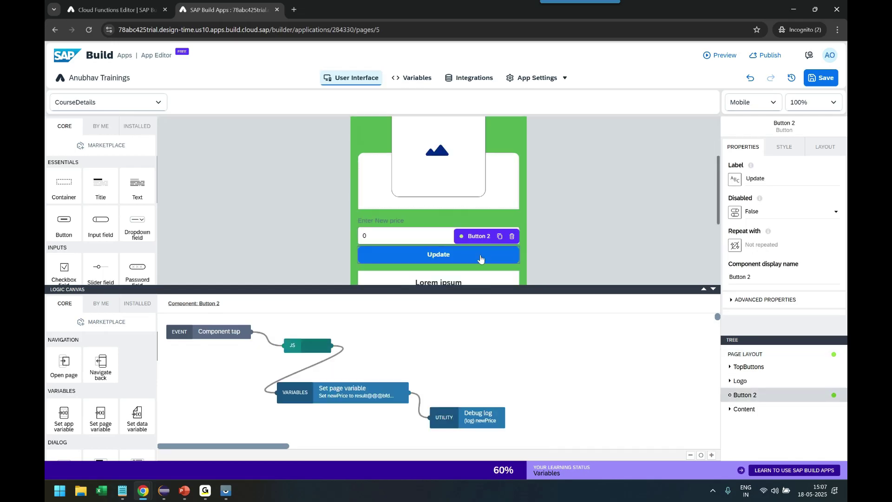
scroll(116, 378, down, 1)
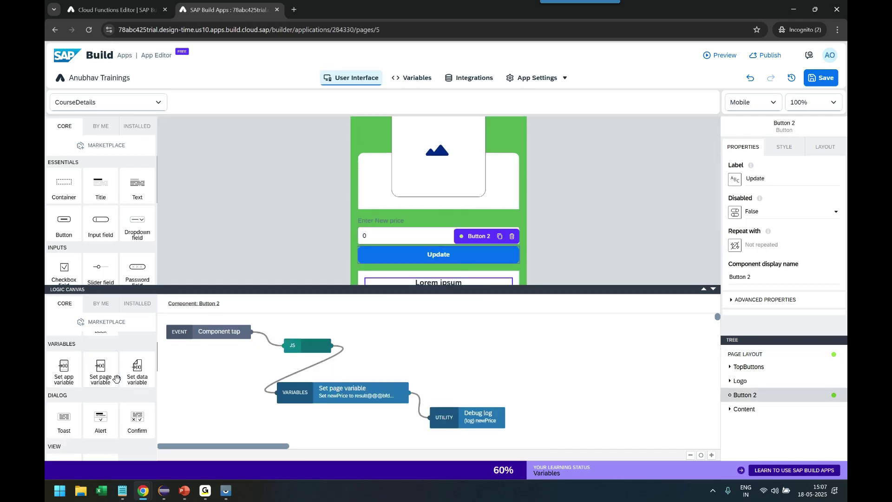
scroll(130, 396, down, 3)
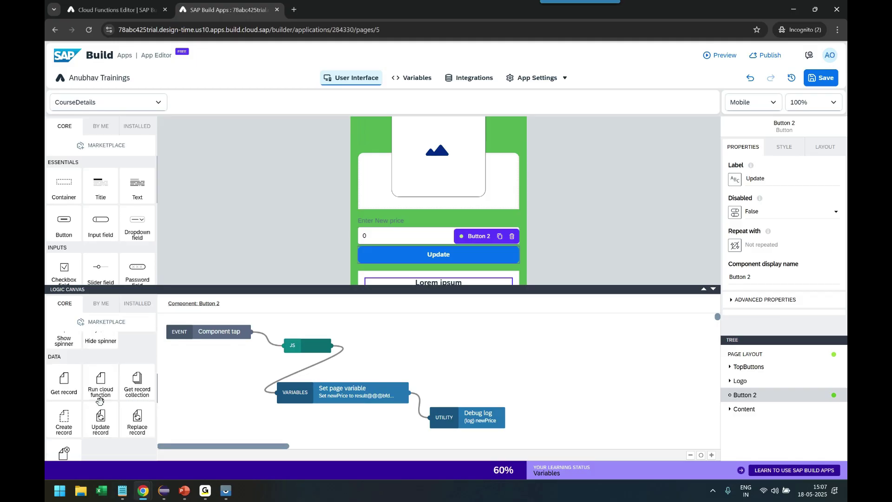
scroll(102, 393, down, 1)
drag(66, 378, 419, 370)
click(443, 371)
Set the Create record node's resource name to the courseFees data entity
click(793, 228)
click(438, 241)
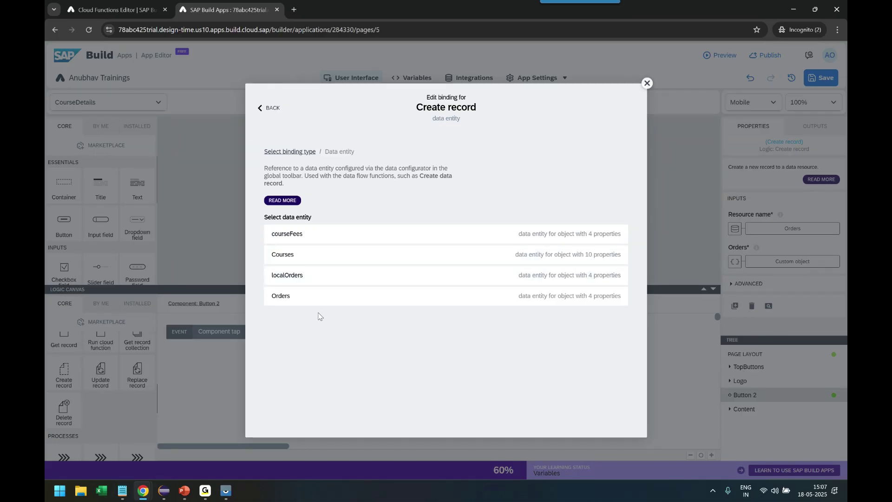
click(309, 236)
click(612, 267)
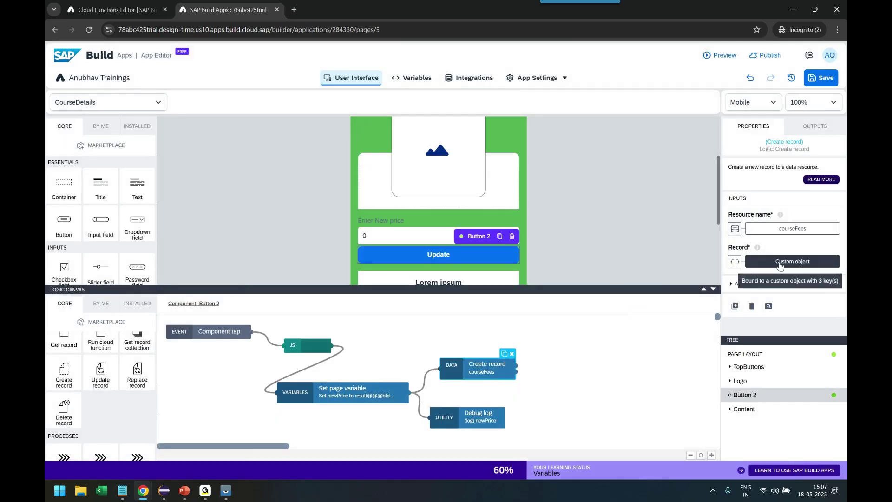
Define the Create record node's record as an object with properties and bind its courseId to the page parameter courseId
click(735, 262)
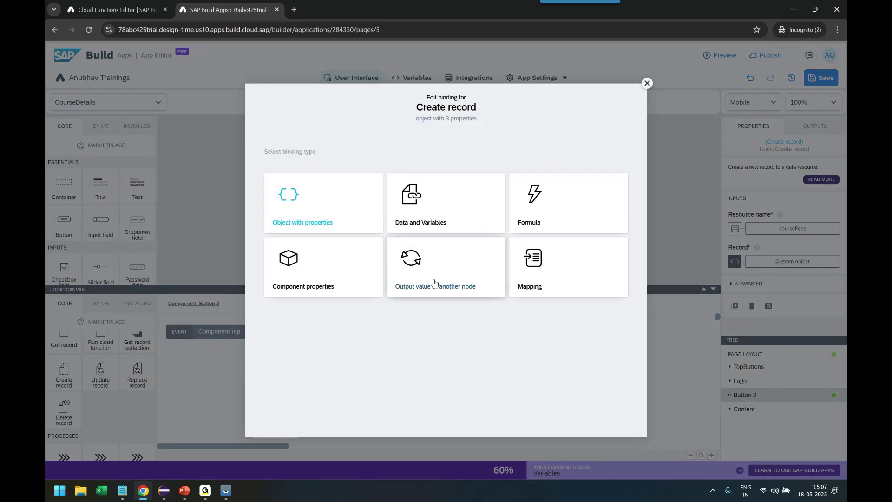
click(341, 227)
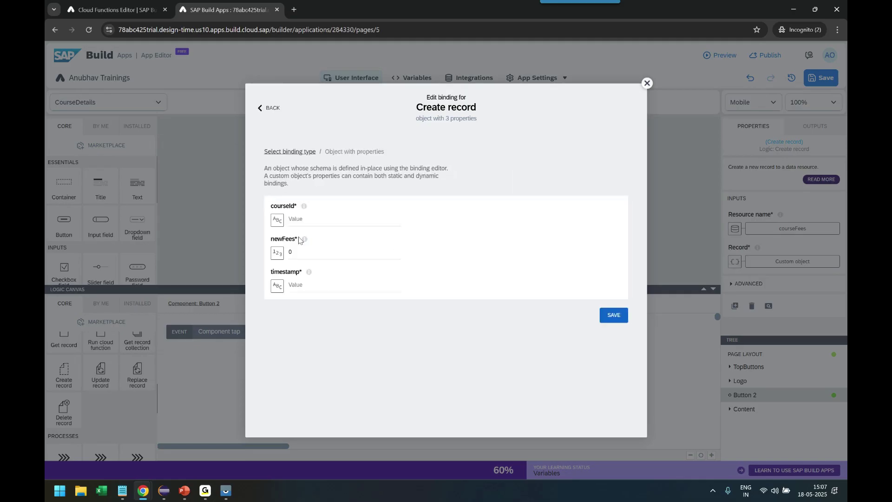
click(277, 220)
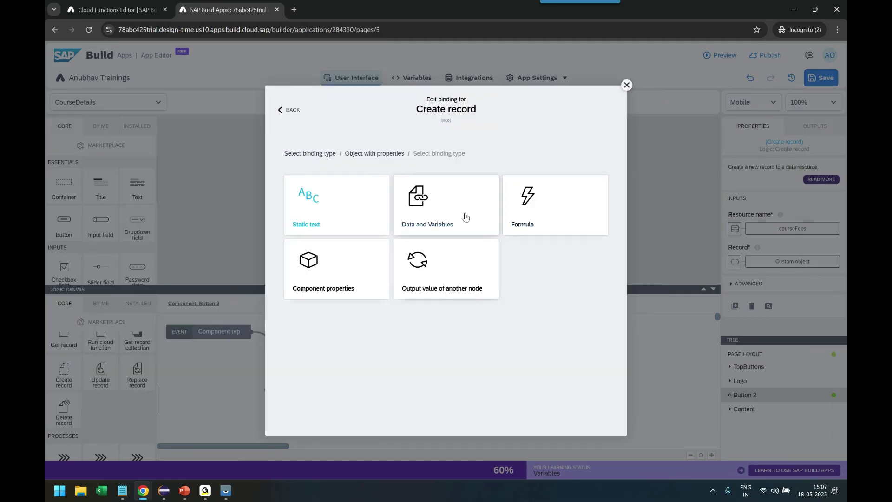
click(466, 216)
click(525, 235)
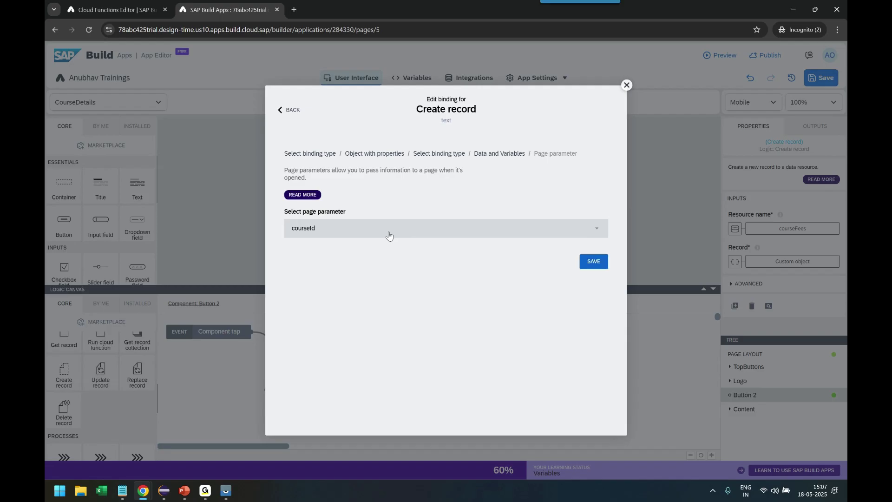
click(587, 263)
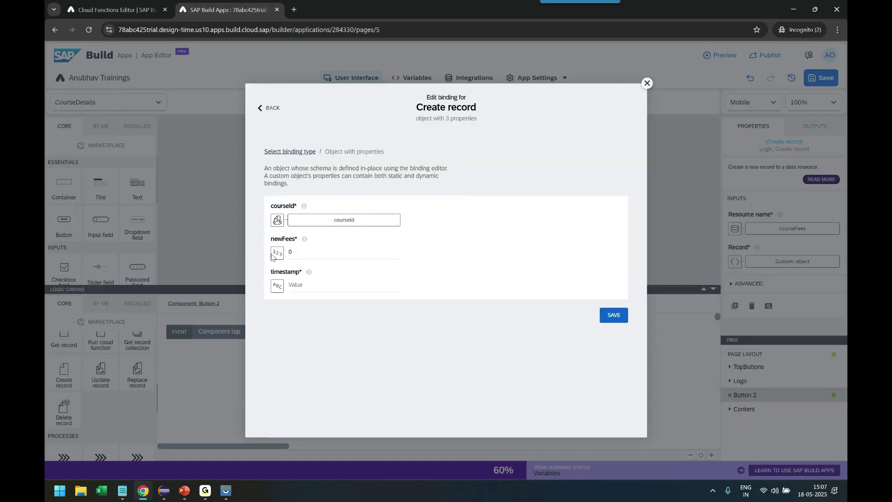
Bind the record's newFees property to the page variable newPrice
click(277, 254)
click(411, 227)
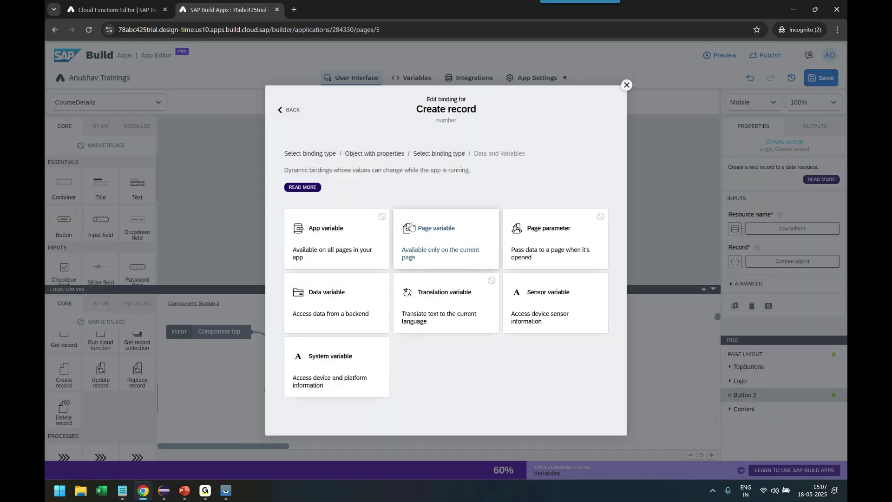
click(445, 243)
click(476, 249)
click(604, 262)
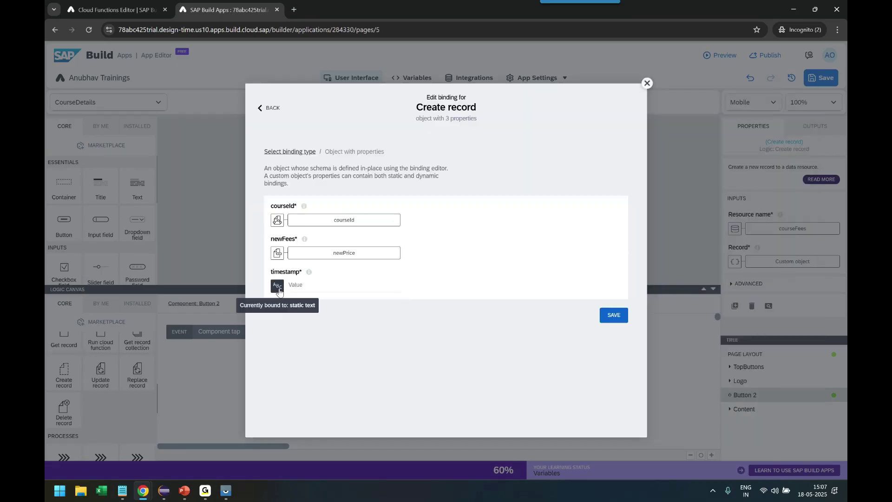
Bind the record's timestamp property to the formula NOW() and save the record binding
click(278, 286)
click(516, 229)
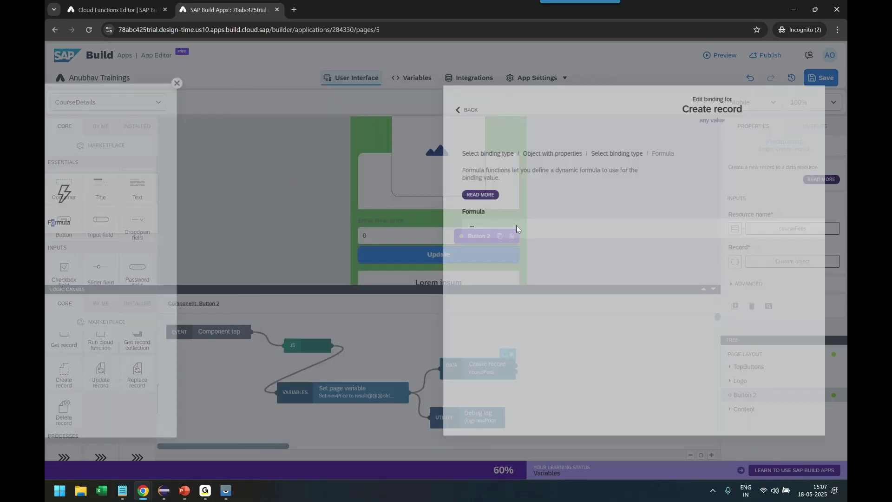
click(414, 233)
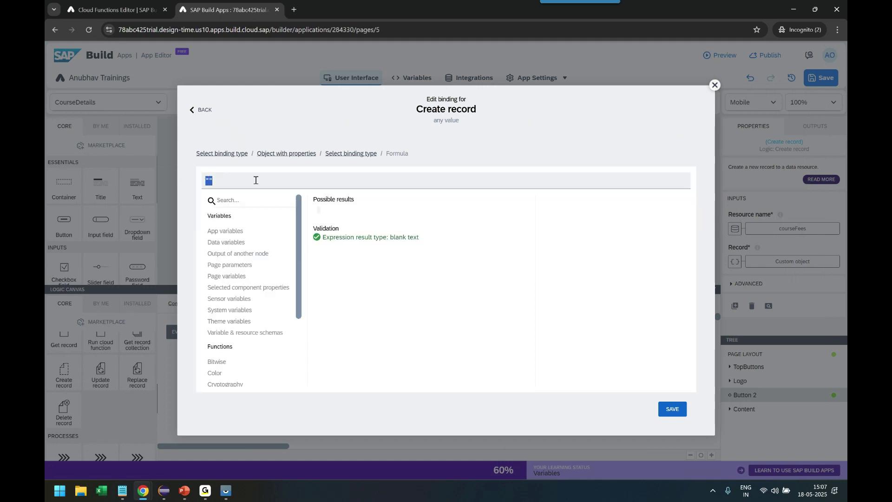
text(NOW())
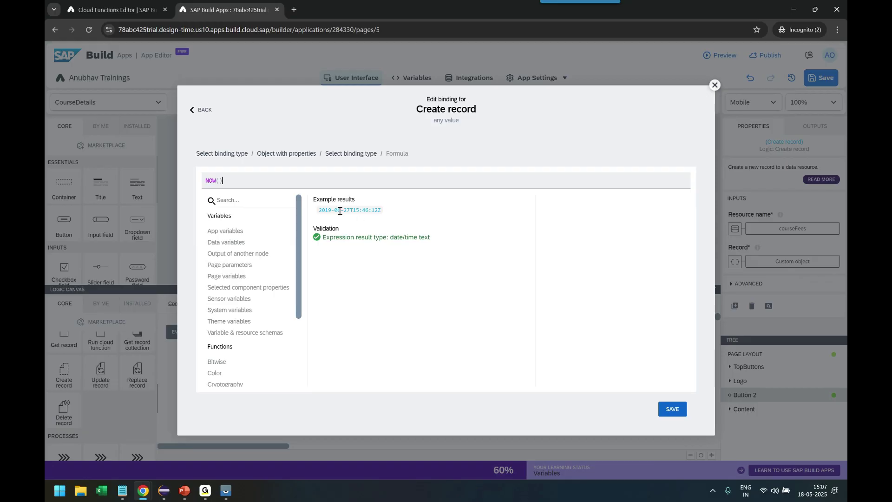
click(673, 409)
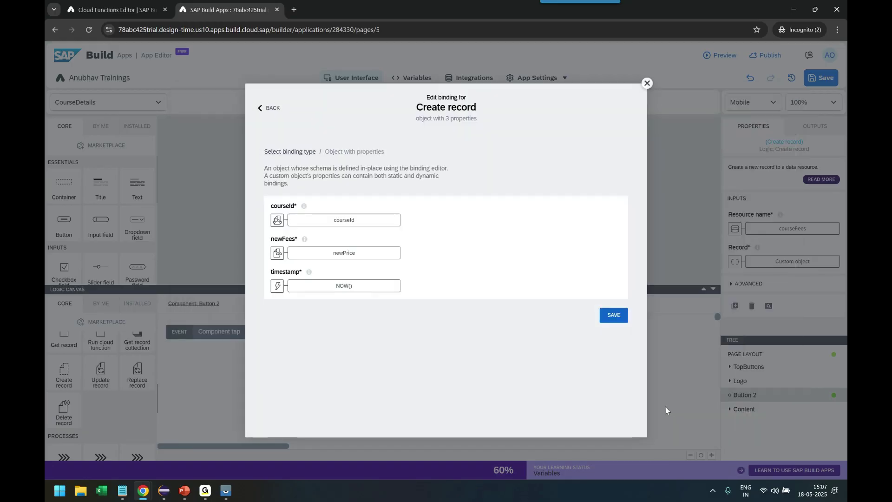
click(613, 316)
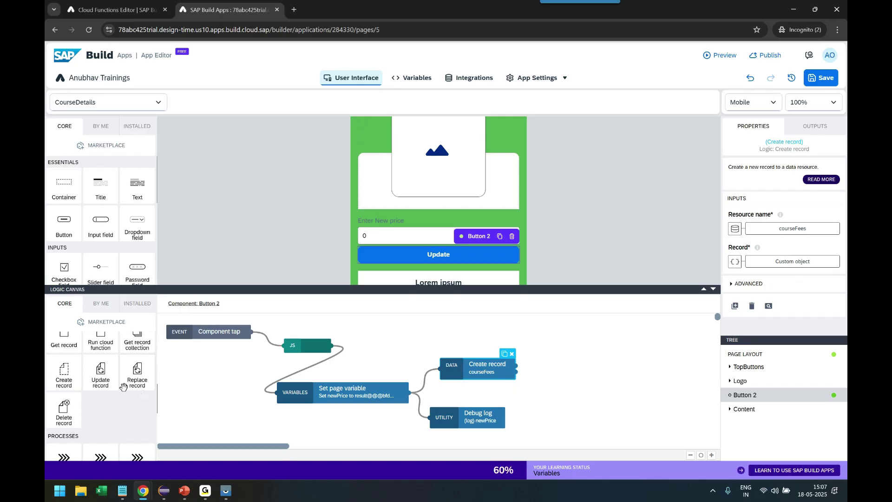
Add a Toast node to the Update button's logic and connect it to the Create record node's success output
scroll(133, 391, up, 3)
drag(70, 375, 595, 367)
drag(514, 366, 563, 365)
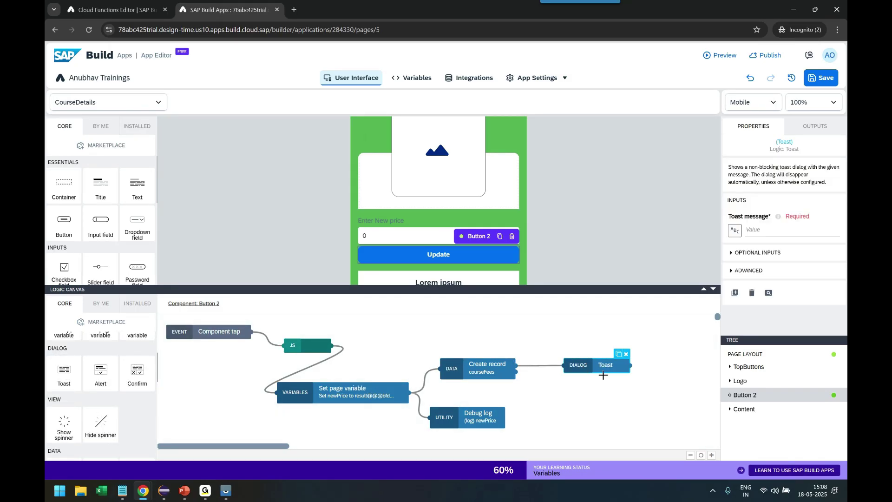
Set the toast message to "Stored offline!" and save the app
click(767, 229)
text(St)
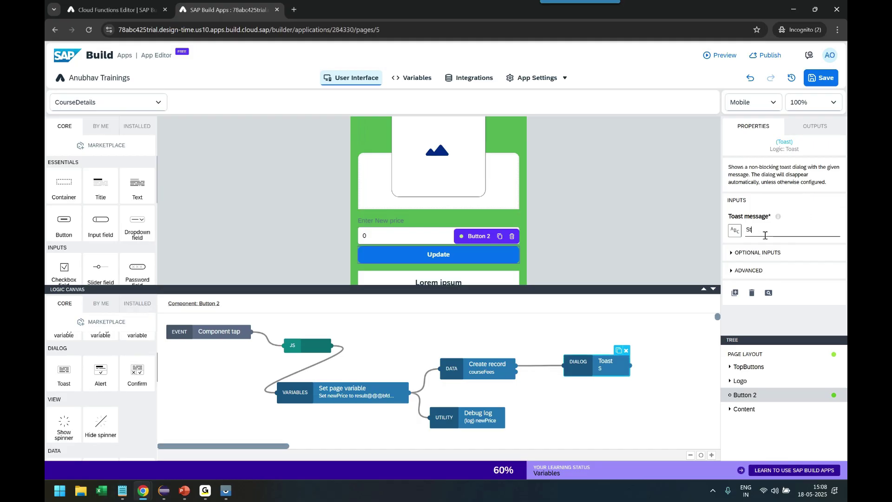
text(ored offline!)
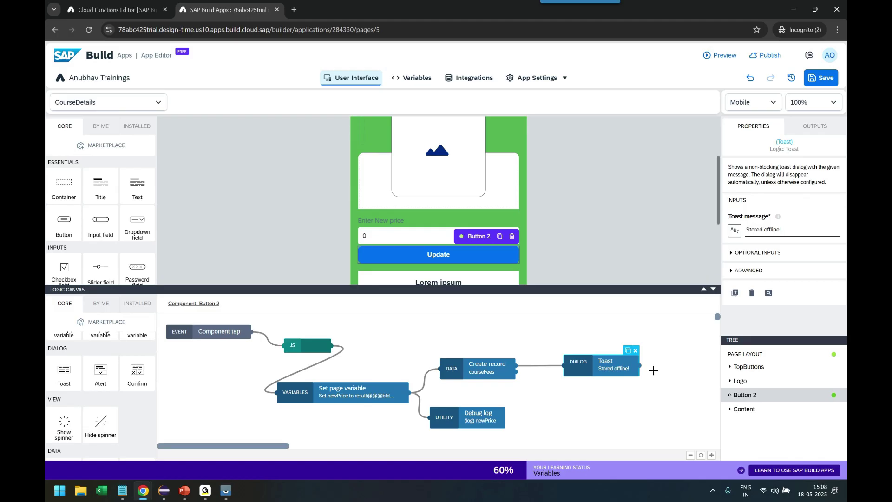
click(650, 379)
click(821, 78)
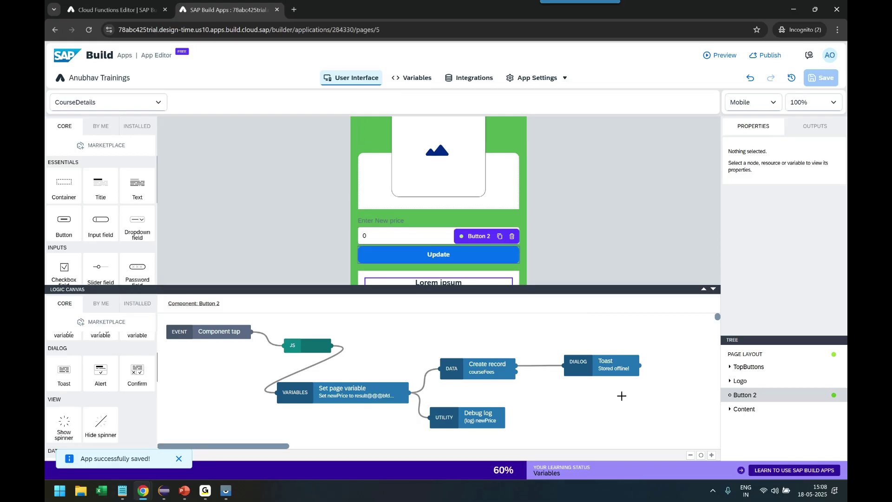
Add a button to the Home page directly below the "Start Your Learning Journey!" button
click(155, 107)
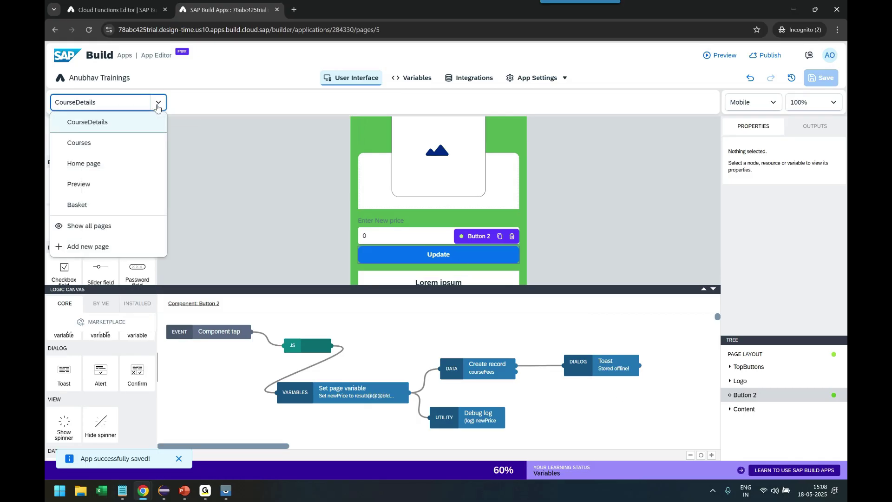
click(121, 169)
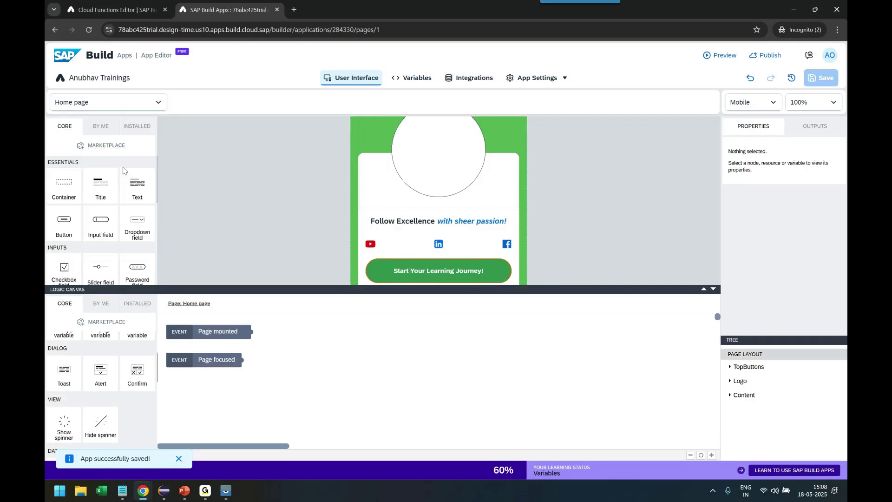
scroll(505, 186, down, 3)
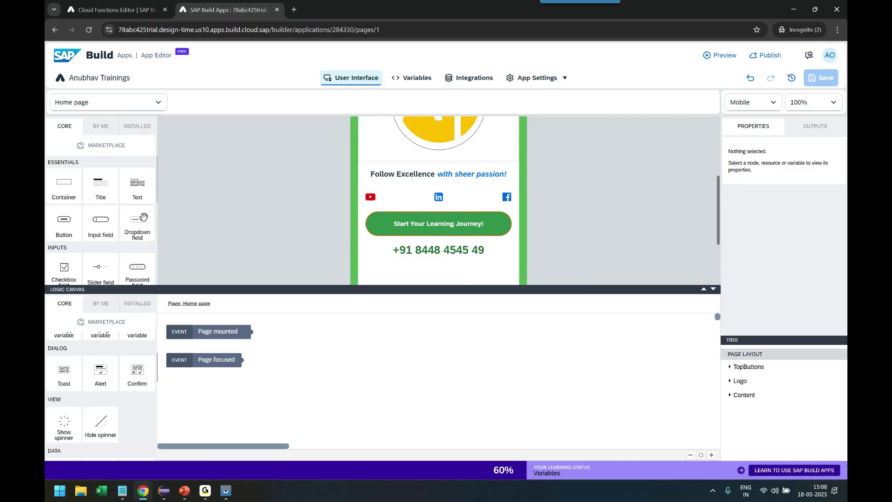
drag(66, 223, 377, 232)
Set the new Home page button's label to "Check Offline Data"
double_click(767, 181)
text(Check )
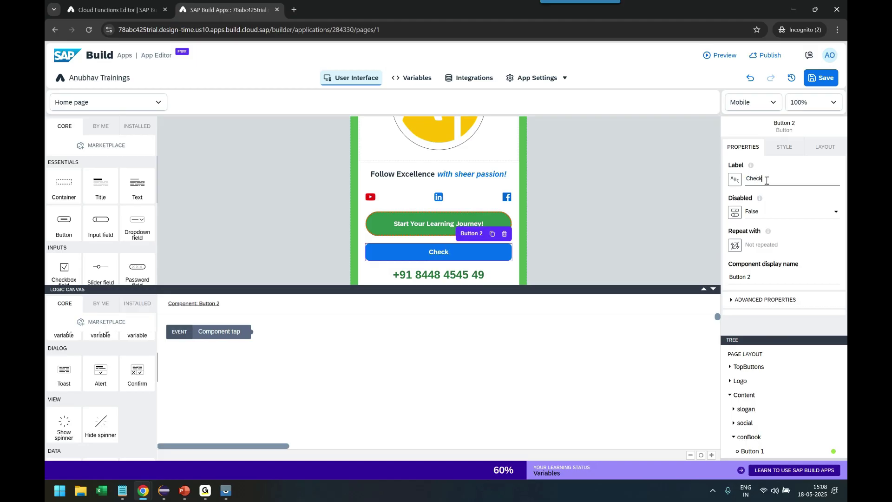
text(Offline Data)
key(Return)
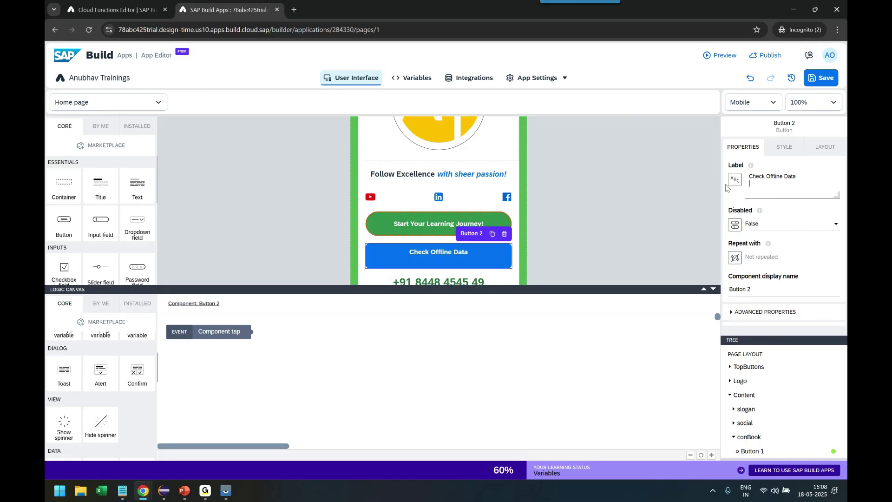
key(BackSpace)
triple_click(467, 252)
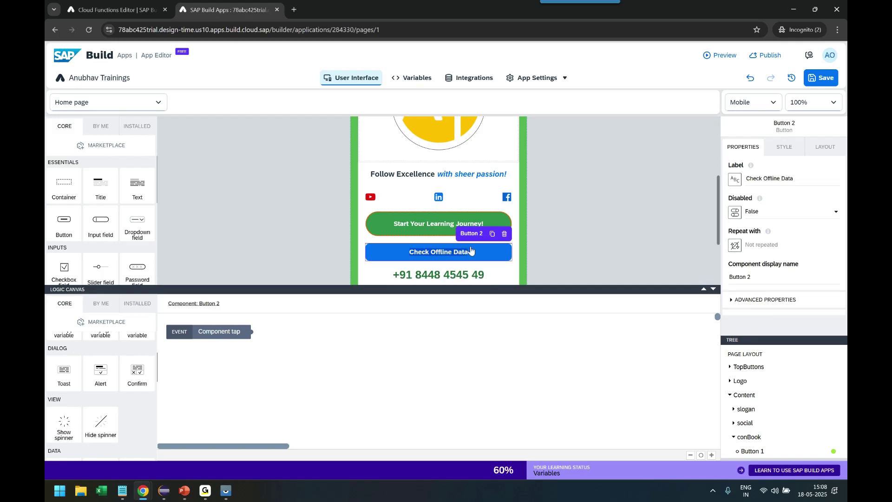
Add a new page named offlinedata to the app
scroll(110, 356, up, 1)
click(135, 103)
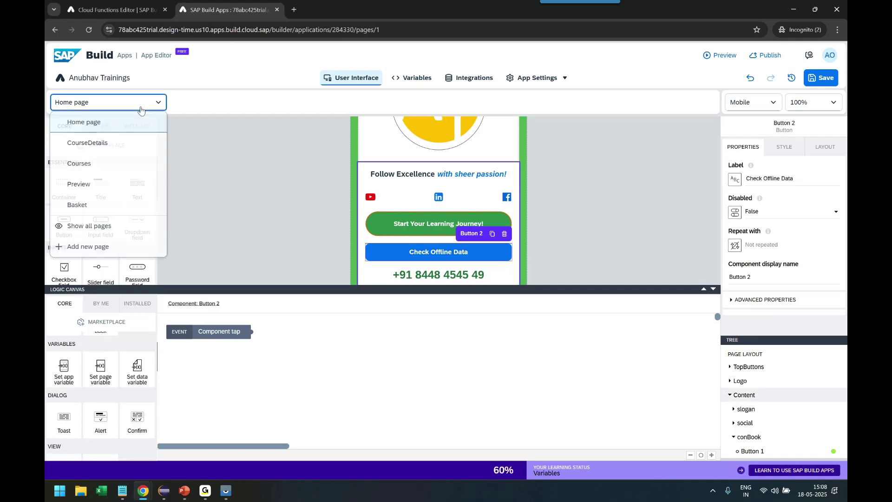
click(135, 246)
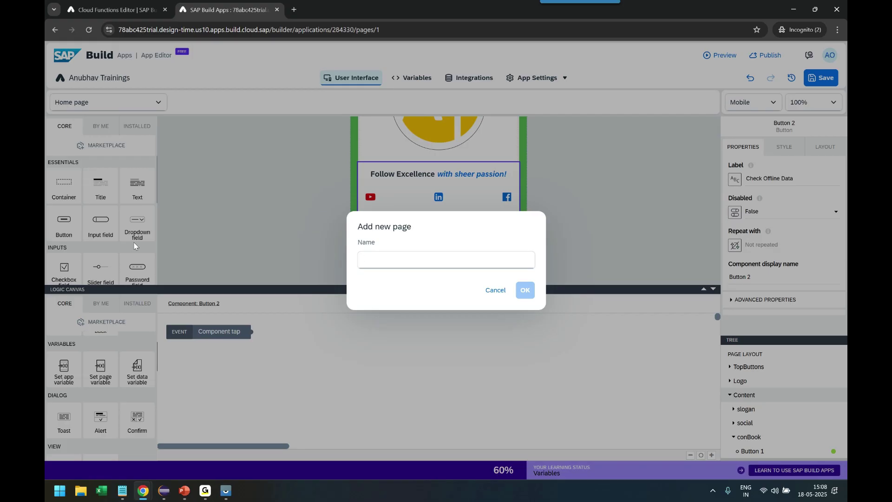
click(360, 263)
text(offlinedata)
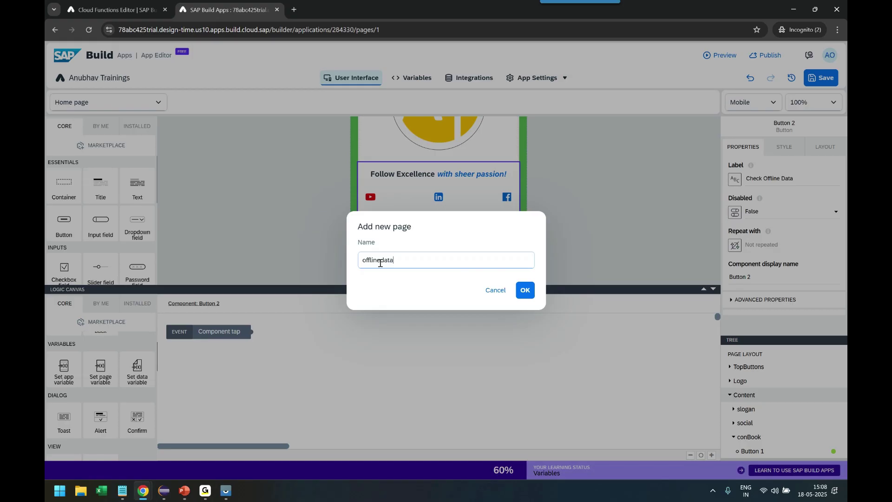
click(526, 290)
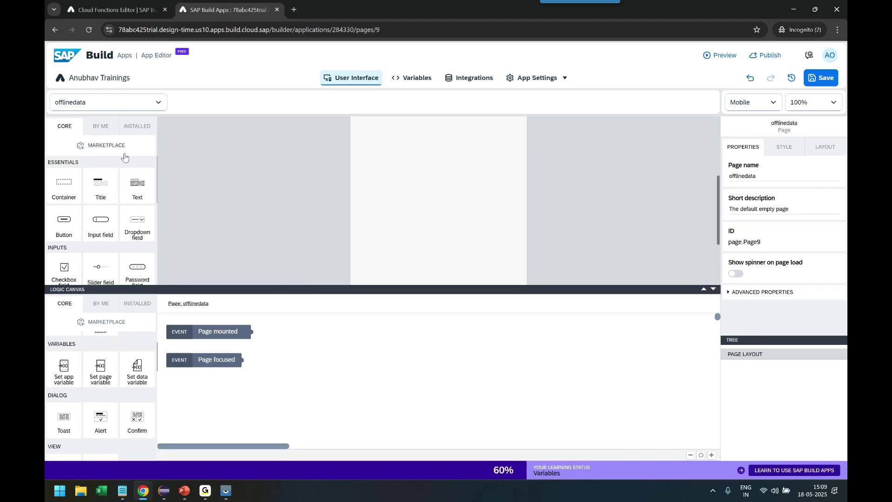
Place a Basic table with data adapter component on the empty offlinedata page
click(135, 128)
scroll(118, 205, down, 10)
scroll(126, 200, down, 15)
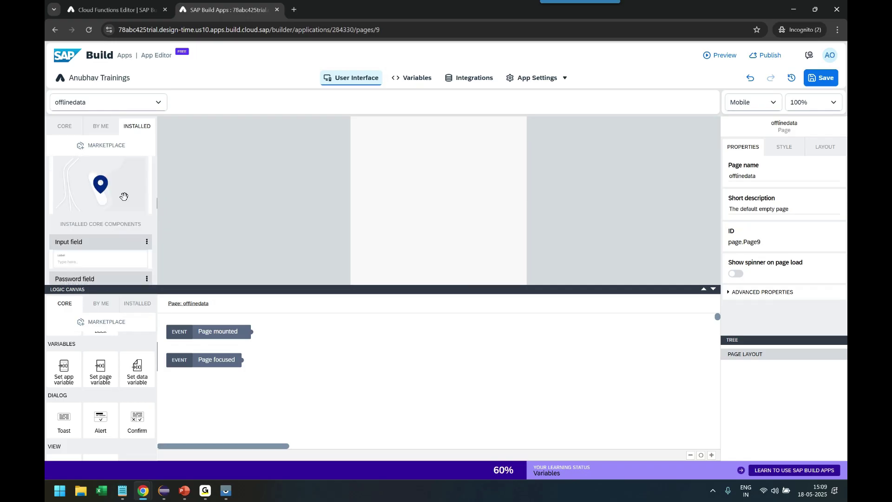
scroll(128, 199, down, 15)
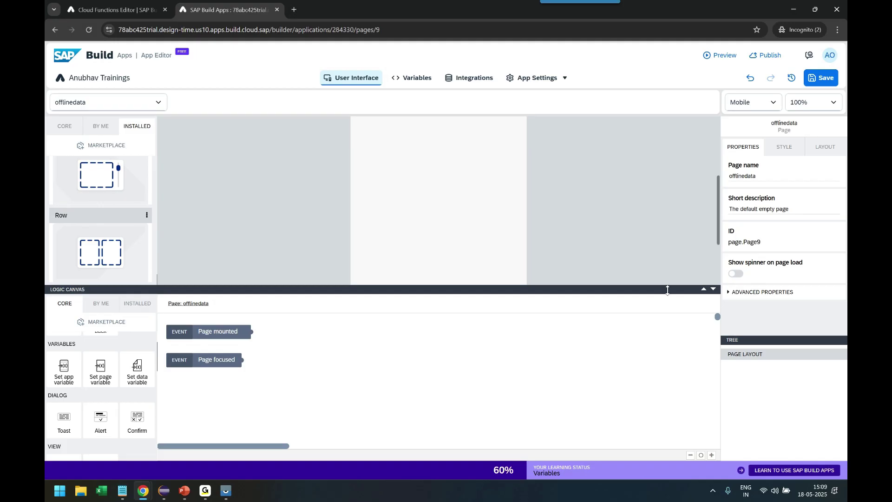
click(713, 289)
scroll(107, 242, up, 5)
scroll(107, 239, up, 15)
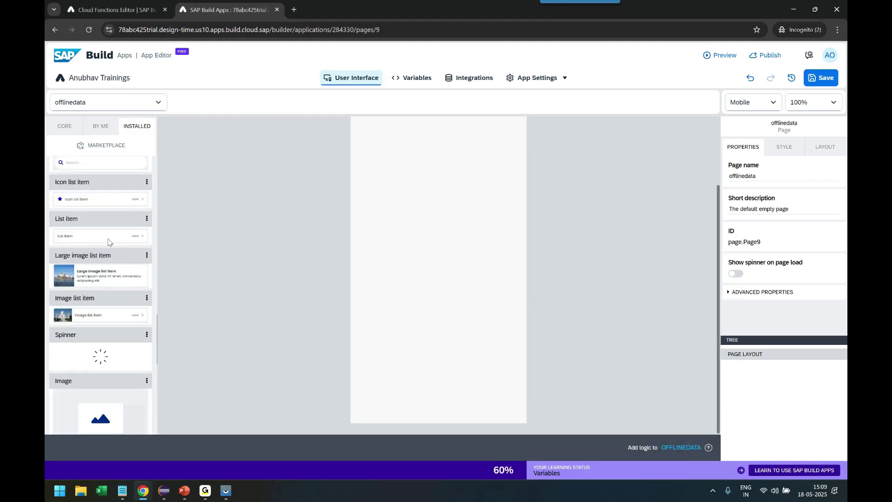
scroll(107, 236, up, 10)
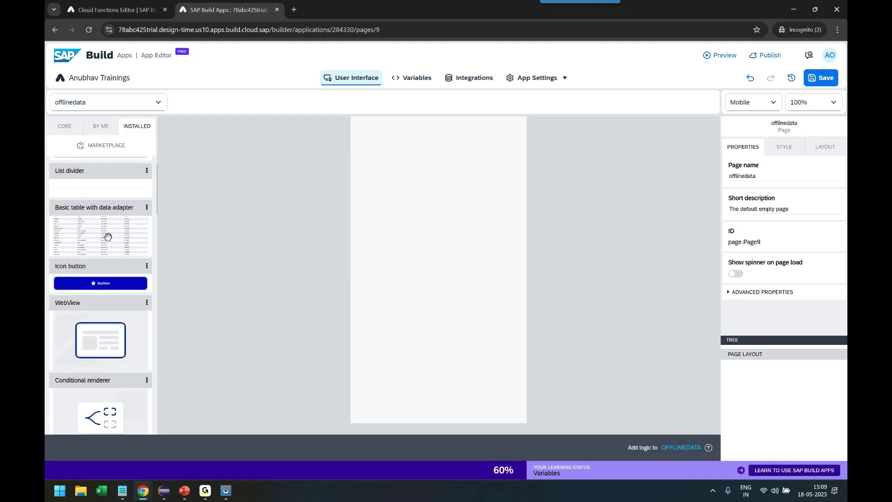
scroll(105, 269, down, 3)
drag(114, 183, 460, 178)
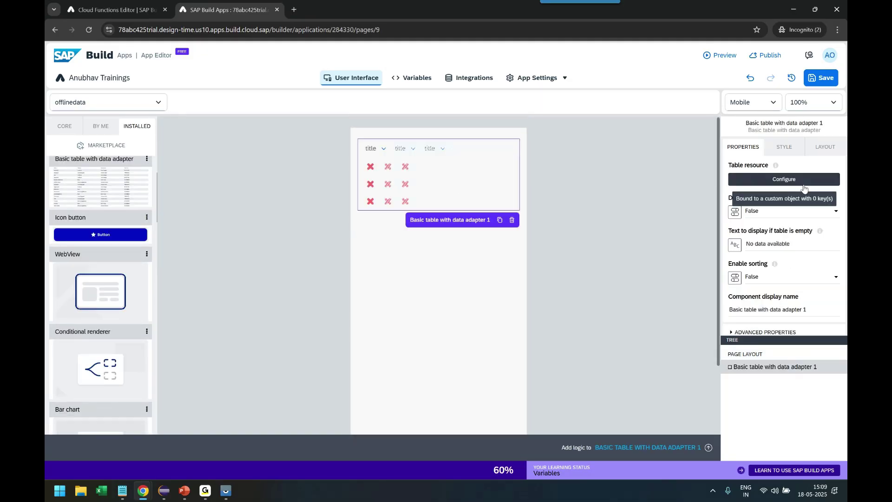
Configure the table's resource with the courseFees data entity, keeping the default field selection, and save the app
click(783, 181)
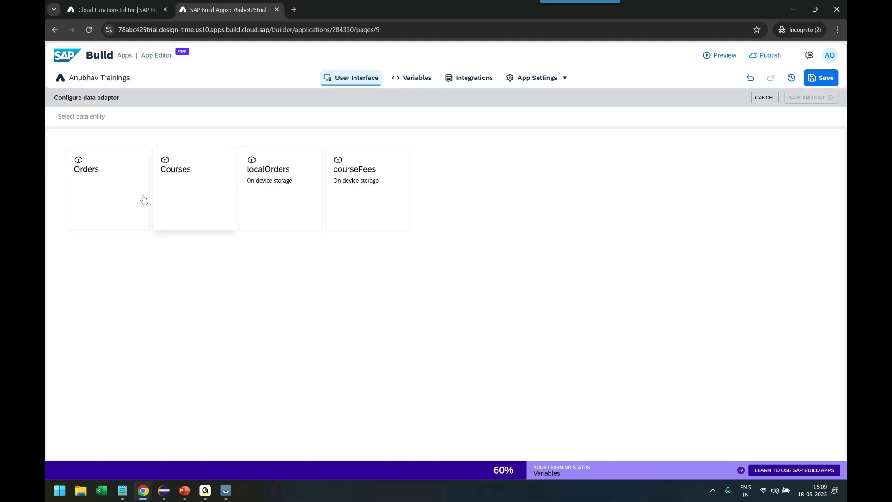
click(356, 198)
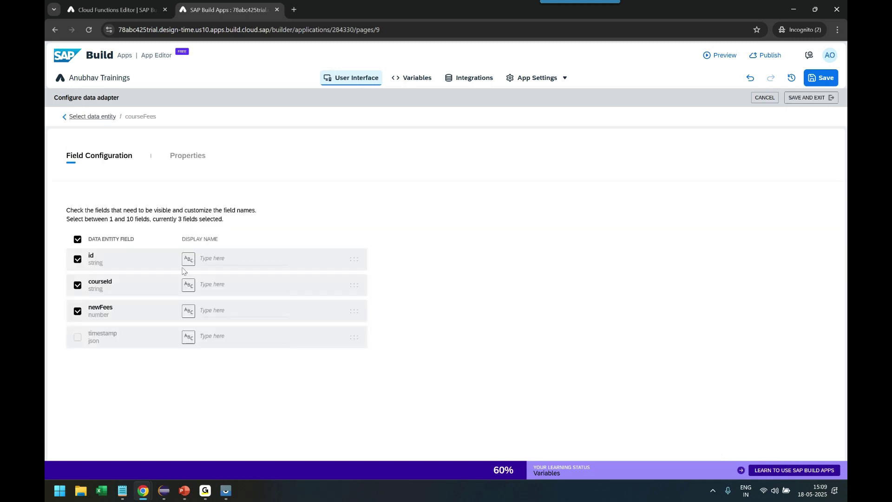
click(831, 78)
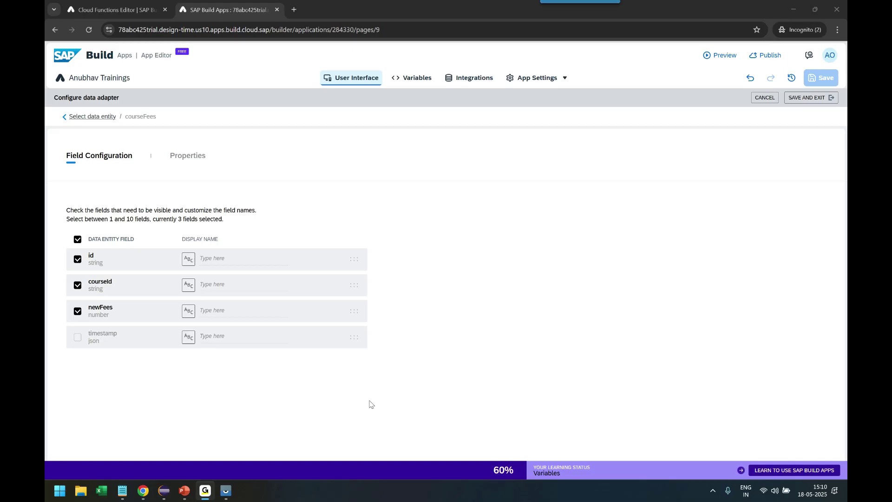
click(813, 99)
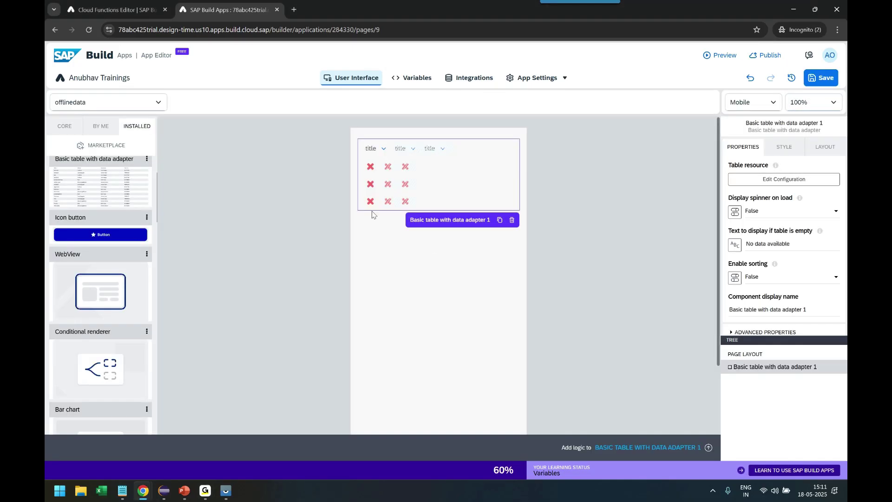
click(819, 79)
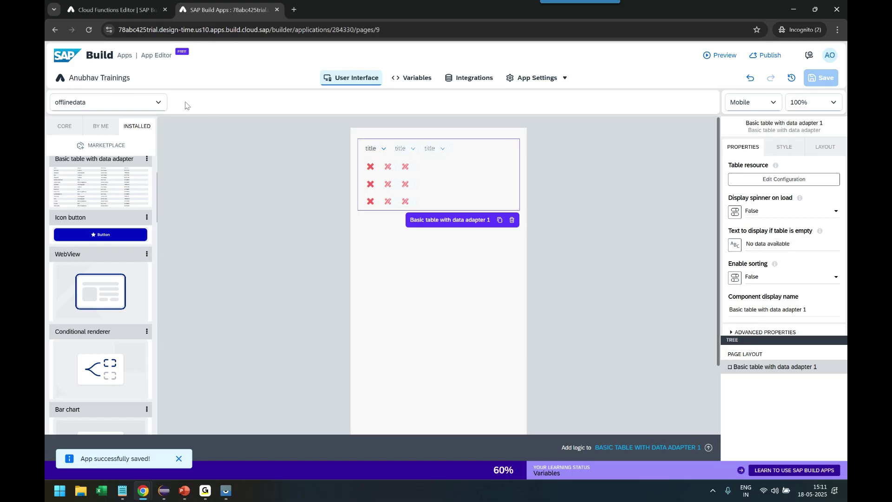
On the Home page, add an Open page node to the Check Offline Data button's logic and connect it to Component tap
click(154, 102)
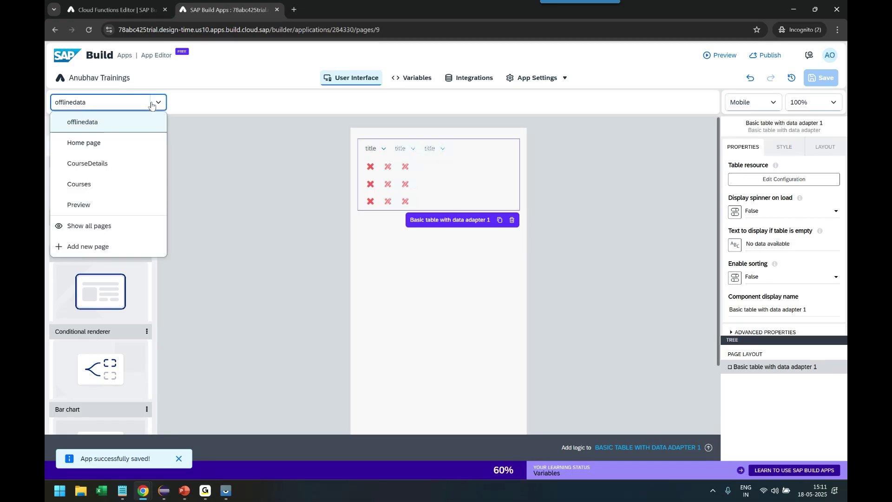
click(138, 151)
click(450, 394)
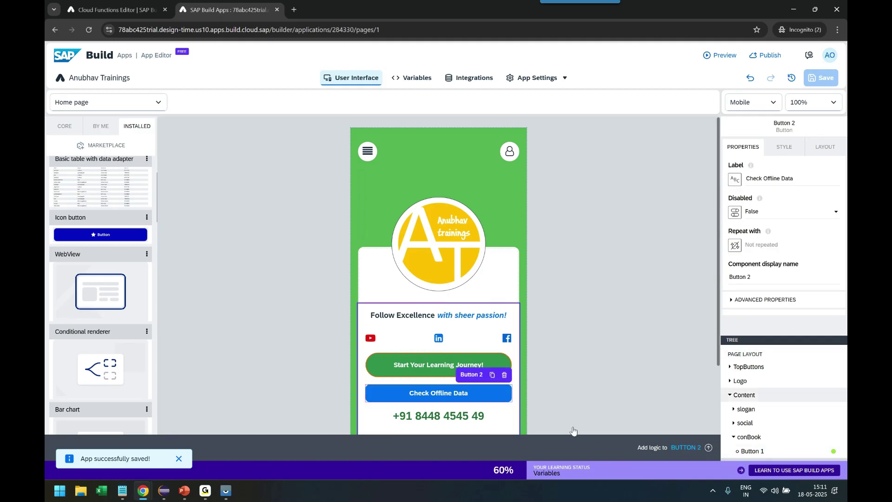
click(686, 447)
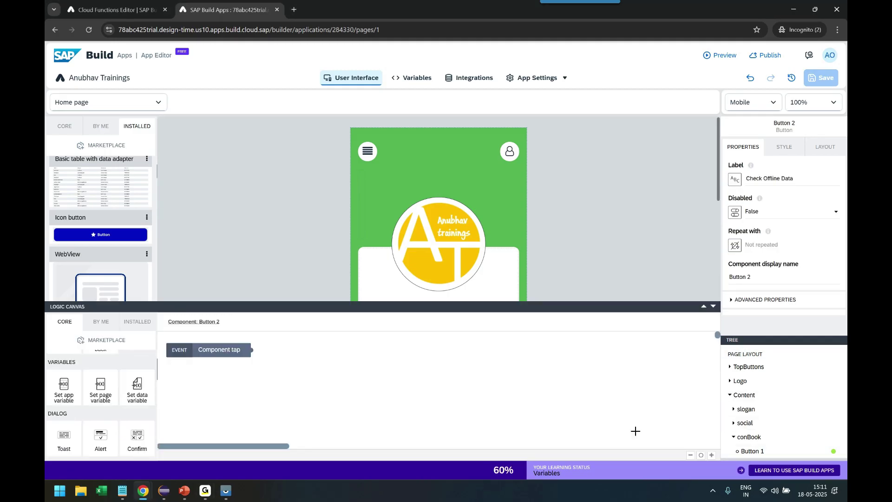
scroll(119, 375, down, 2)
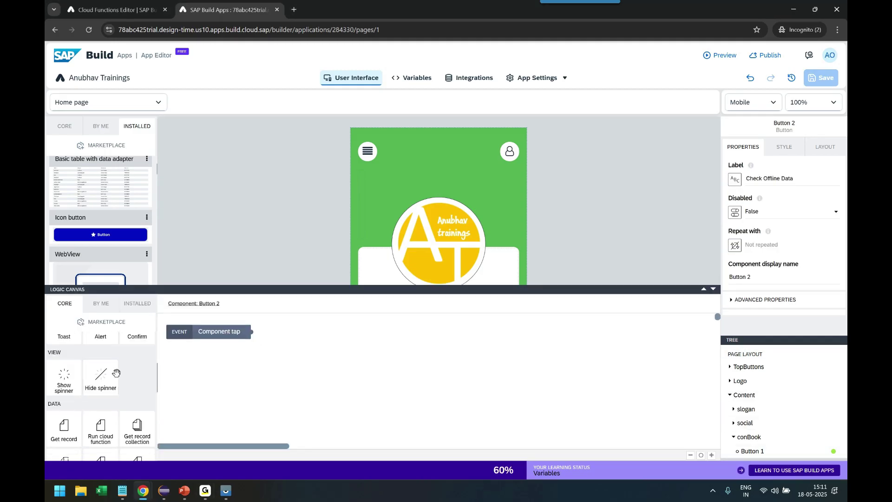
scroll(116, 373, up, 2)
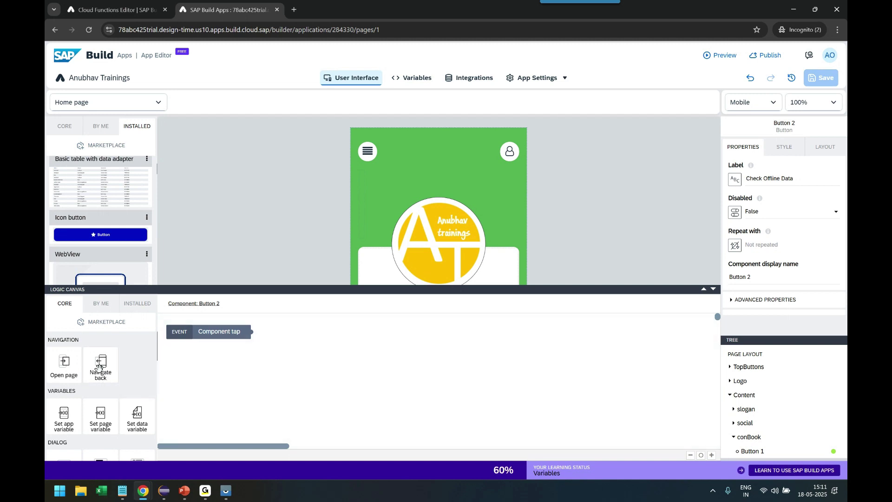
drag(64, 364, 386, 366)
drag(252, 331, 343, 366)
Set the Open page node's target page to offlinedata and save the app
click(368, 367)
click(767, 271)
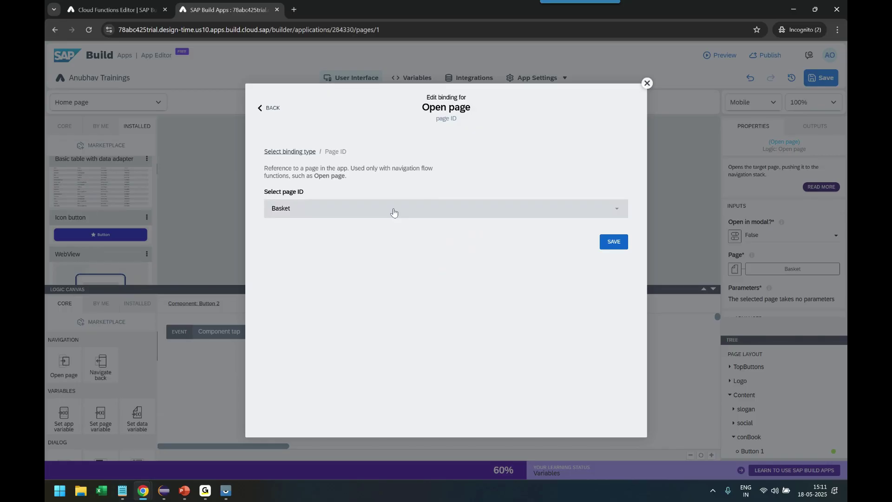
click(393, 212)
click(389, 326)
click(614, 241)
click(816, 83)
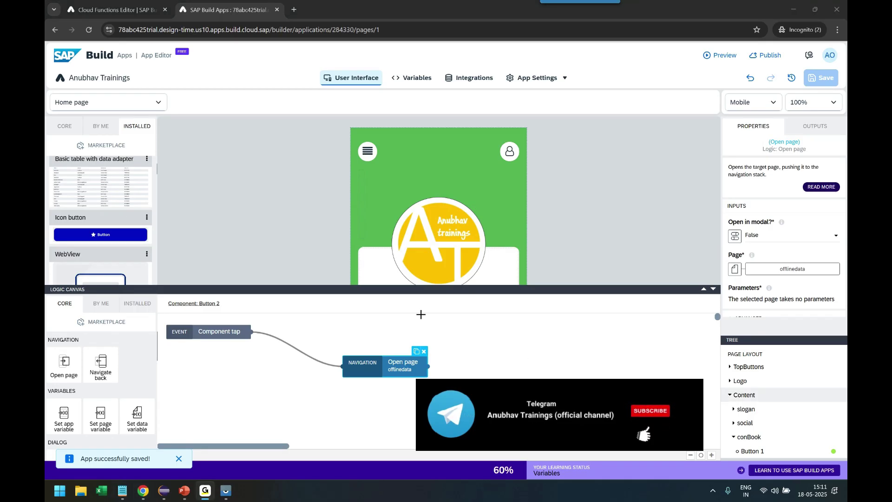
Launch the app preview and authenticate the mirrored phone's SAP Build Apps app with its temporary PIN code
click(725, 55)
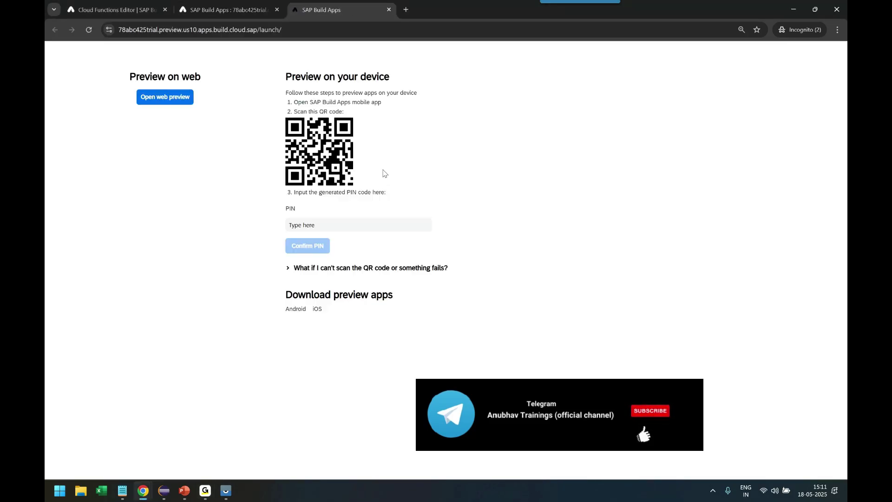
click(226, 490)
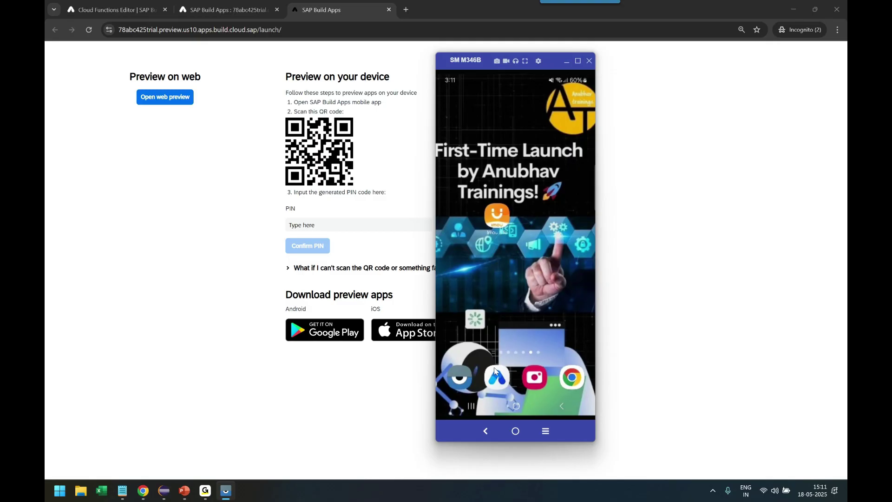
click(496, 375)
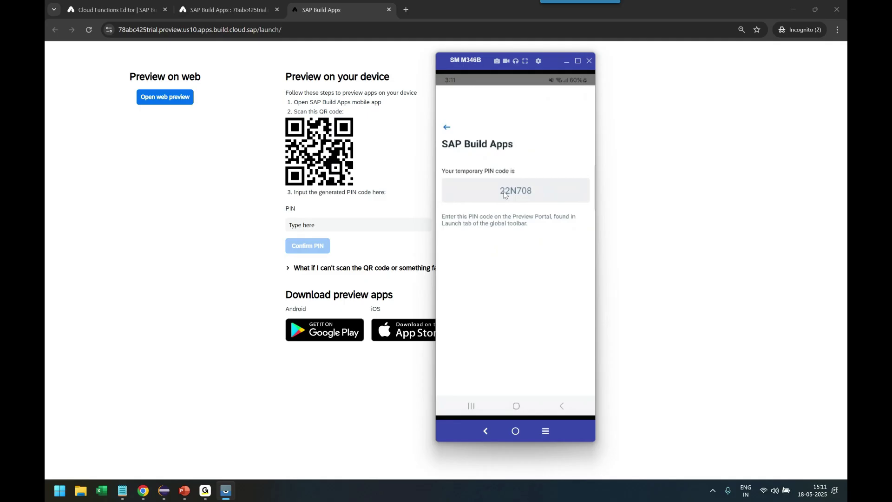
click(511, 192)
click(328, 223)
key(ctrl+v)
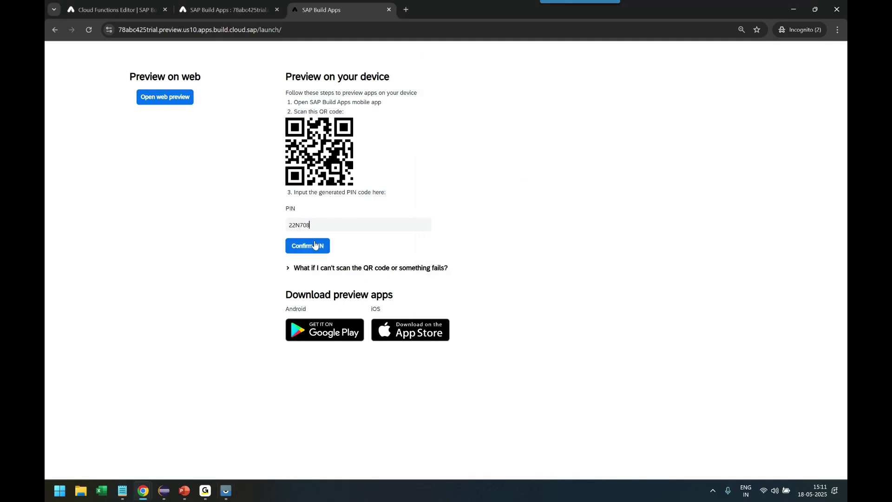
key(Return)
In the phone preview, open the Anubhav Trainings app, go to a course's details and enter 560 as its new price
key(alt+Tab)
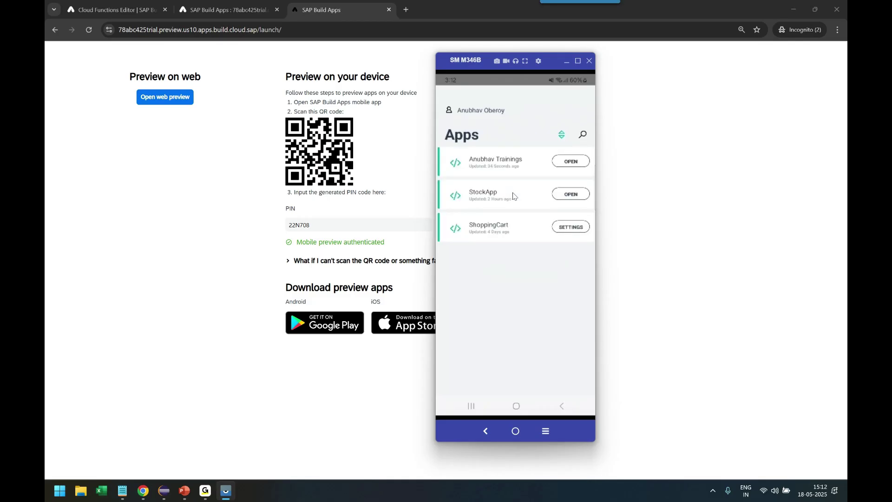
click(514, 196)
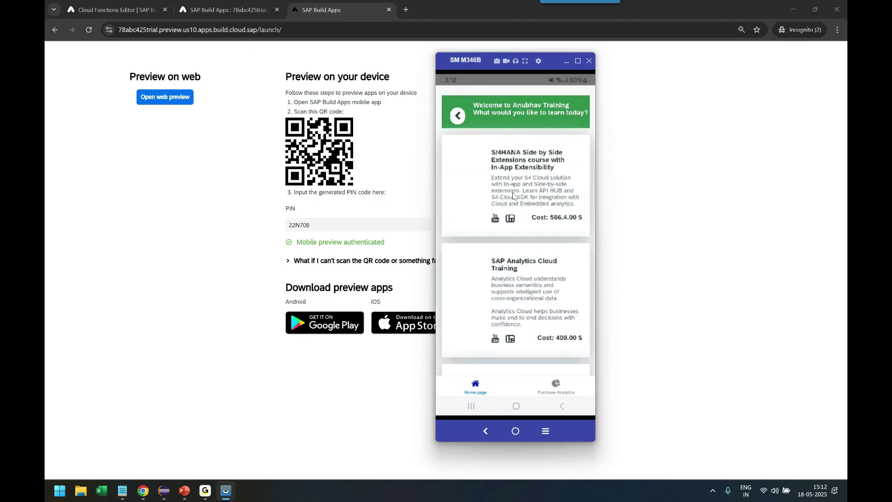
click(514, 196)
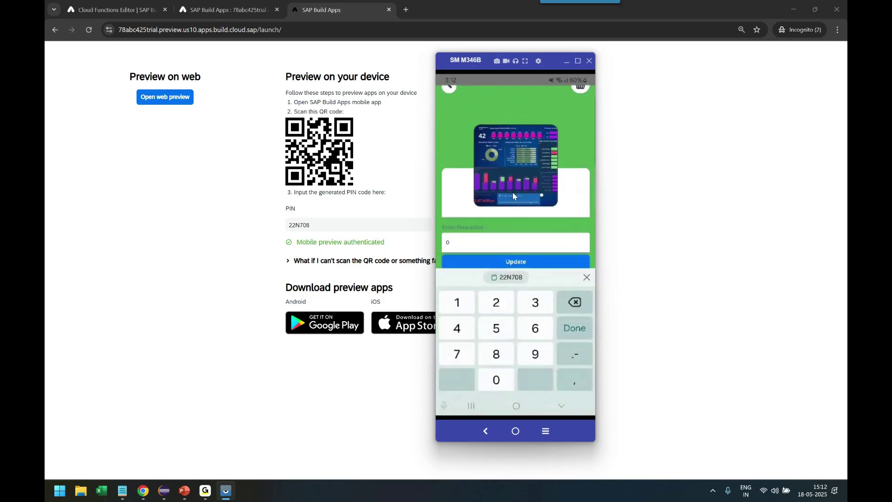
text(560)
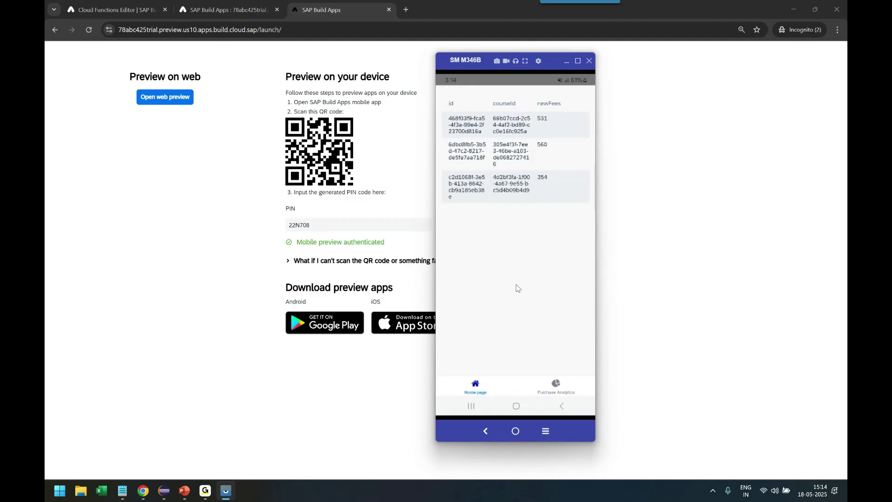
click(675, 444)
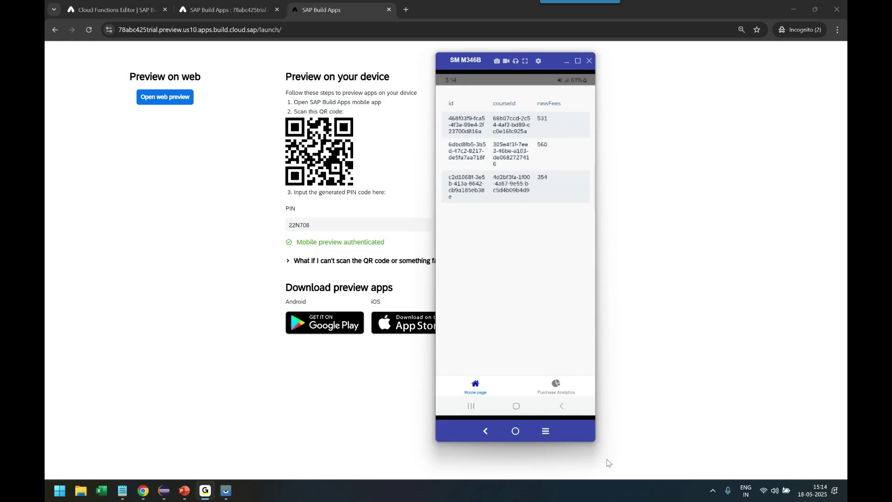